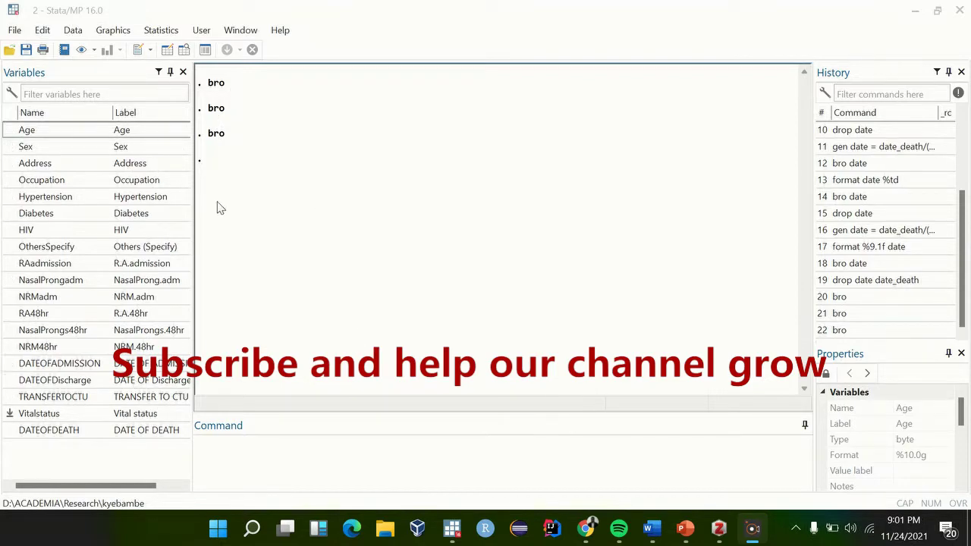
# Place the cursor in the Command window to enter the bro command.
pyautogui.click(237, 470)
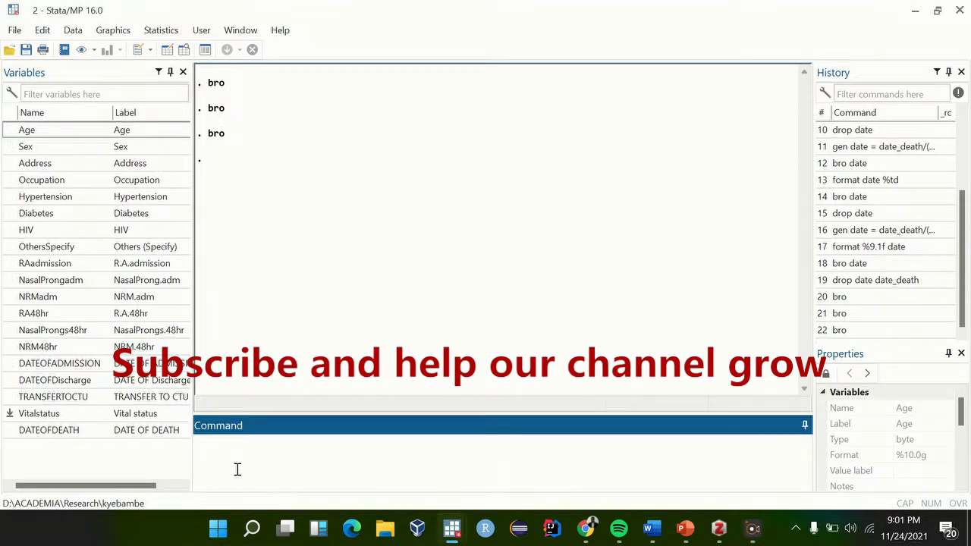
# Browse the dataset, select the NRM48hr column, and request switching the Data Editor to edit mode.
pyautogui.press('Return')
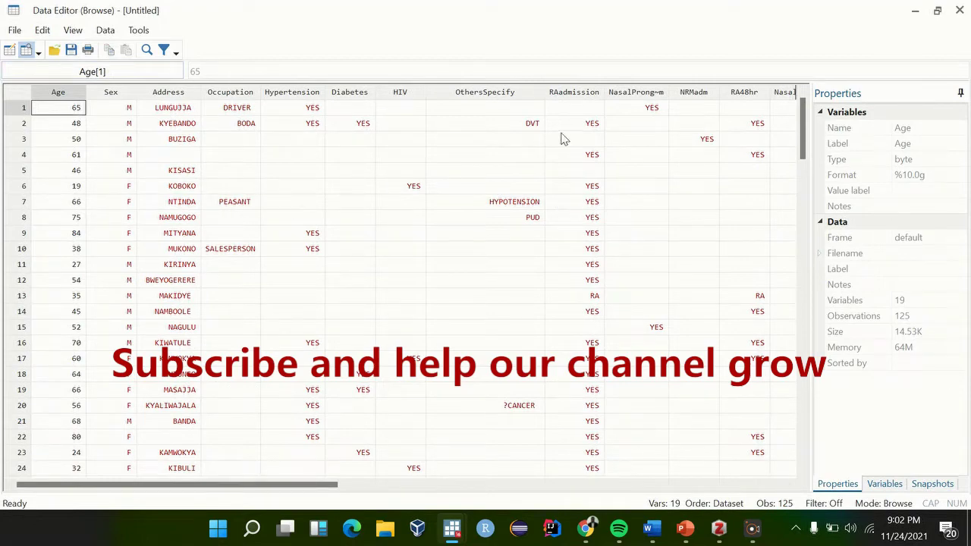
pyautogui.click(586, 140)
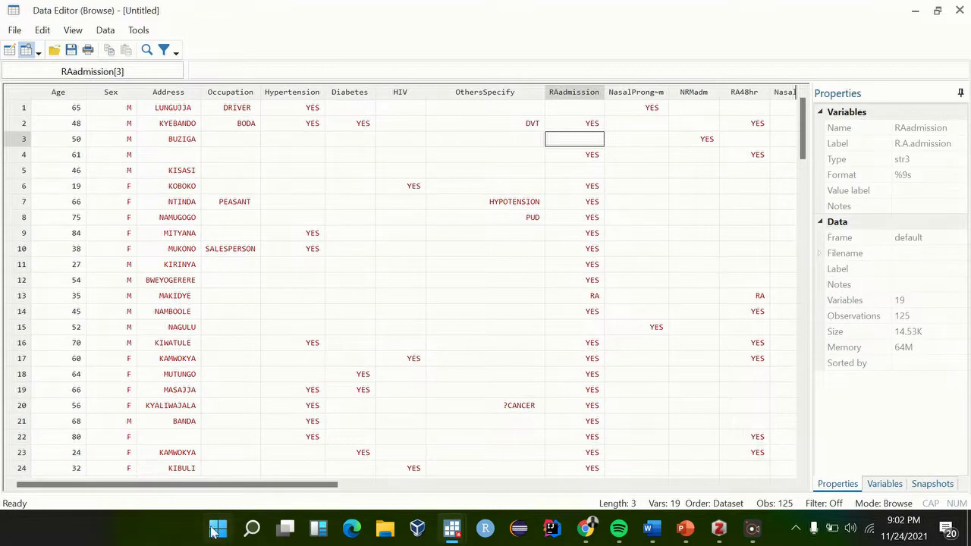
pyautogui.moveTo(230, 492); pyautogui.dragTo(406, 488)
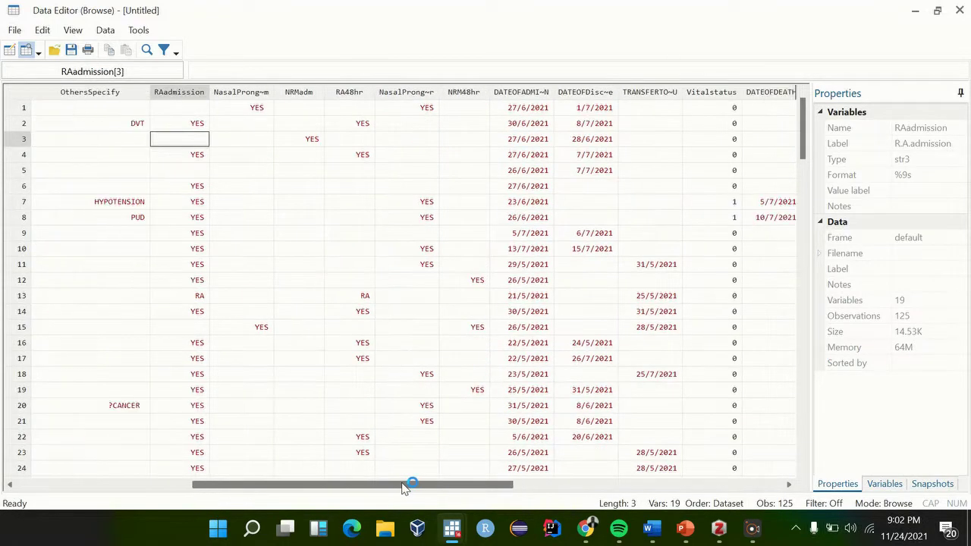
pyautogui.click(466, 93)
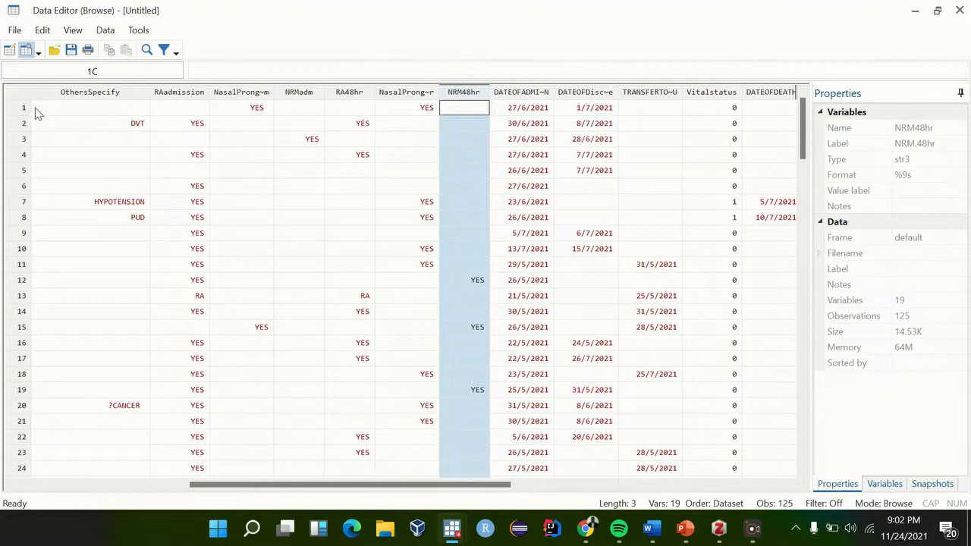
pyautogui.click(9, 50)
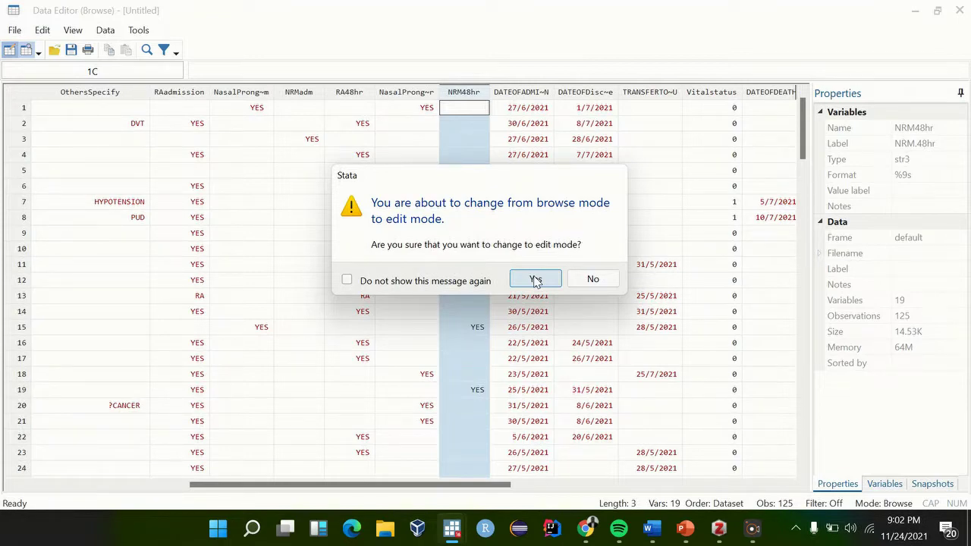
# Confirm edit mode and bring up the Data submenu for the NRM48hr column.
pyautogui.click(536, 280)
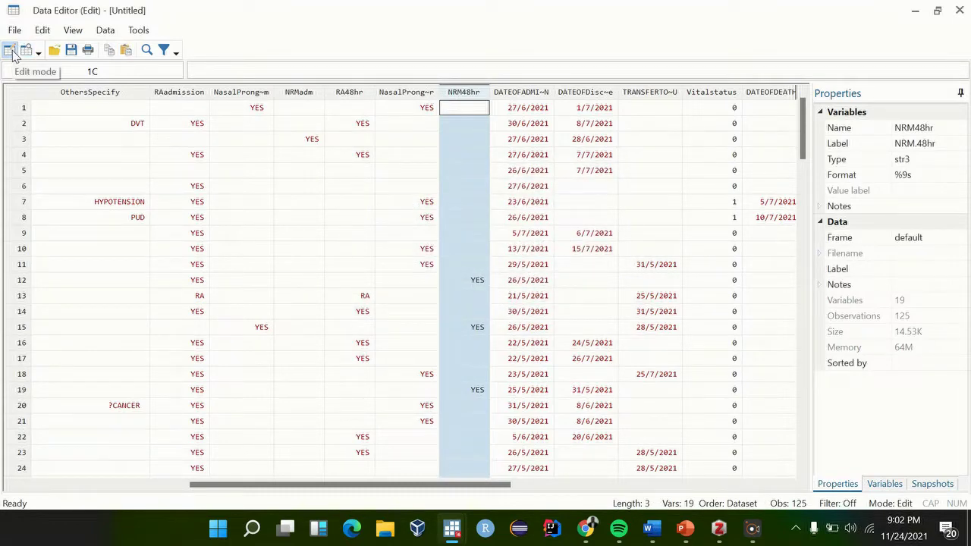
pyautogui.rightClick(461, 96)
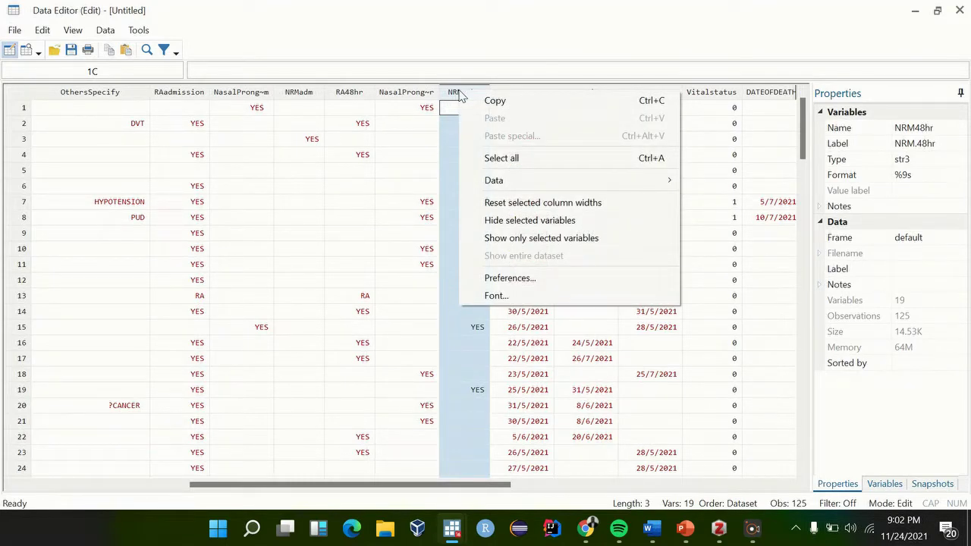
pyautogui.moveTo(537, 187)
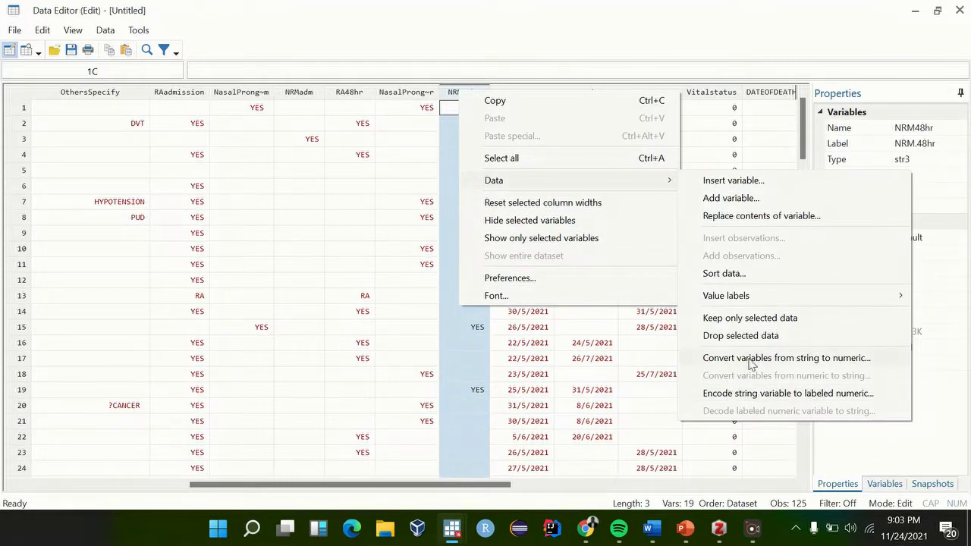
# Encode string NRM48hr as labeled numeric variable nrm48hr and scroll over to view it.
pyautogui.click(740, 396)
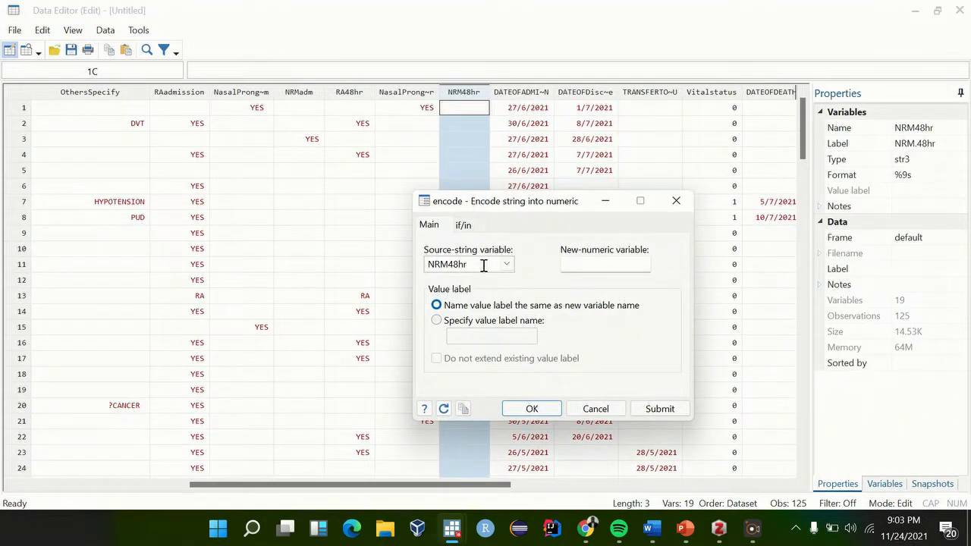
pyautogui.click(583, 263)
pyautogui.click(468, 264)
pyautogui.hotkey('ctrl', 'c')
pyautogui.click(584, 265)
pyautogui.hotkey('ctrl', 'v')
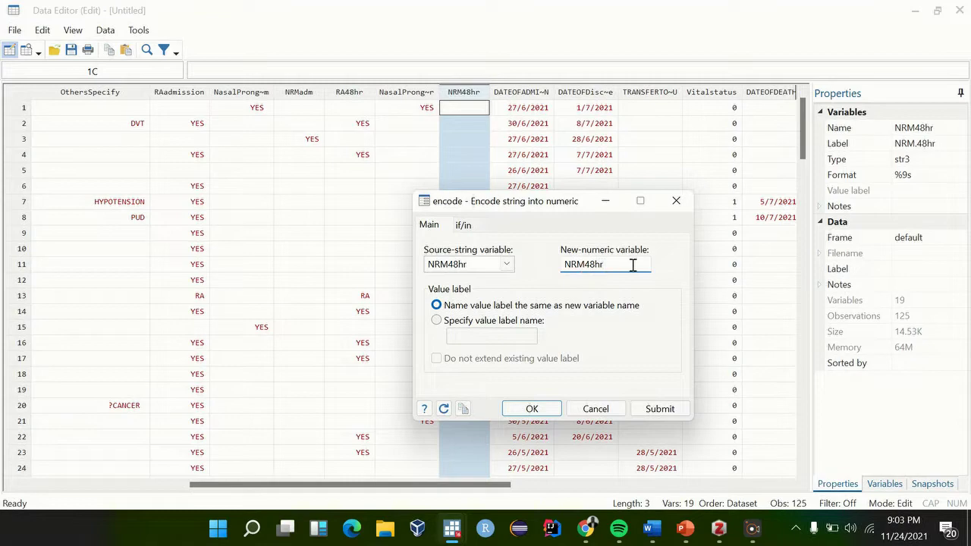
pyautogui.click(585, 263)
pyautogui.press('BackSpace')
pyautogui.press('BackSpace')
pyautogui.press('BackSpace')
pyautogui.write('nrm')
pyautogui.click(531, 409)
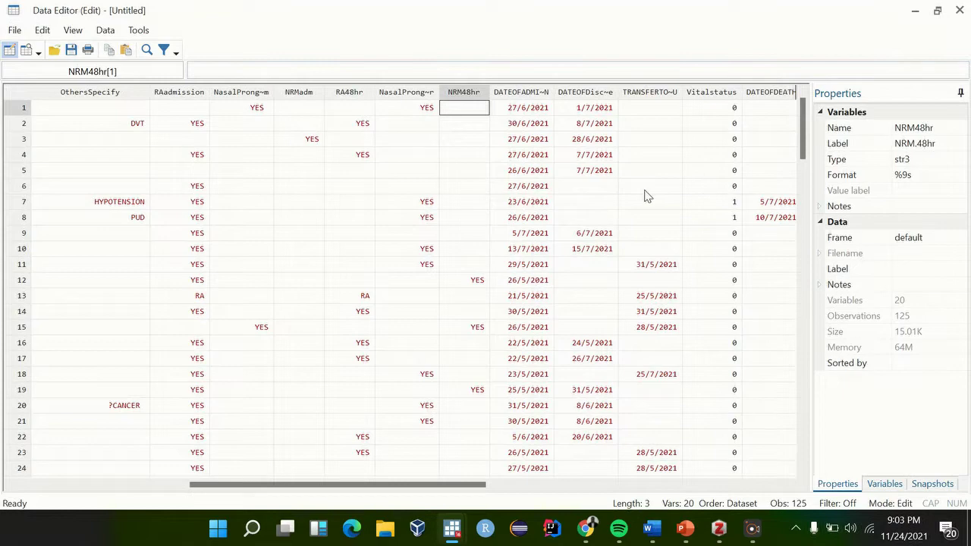
pyautogui.moveTo(245, 492); pyautogui.dragTo(462, 490)
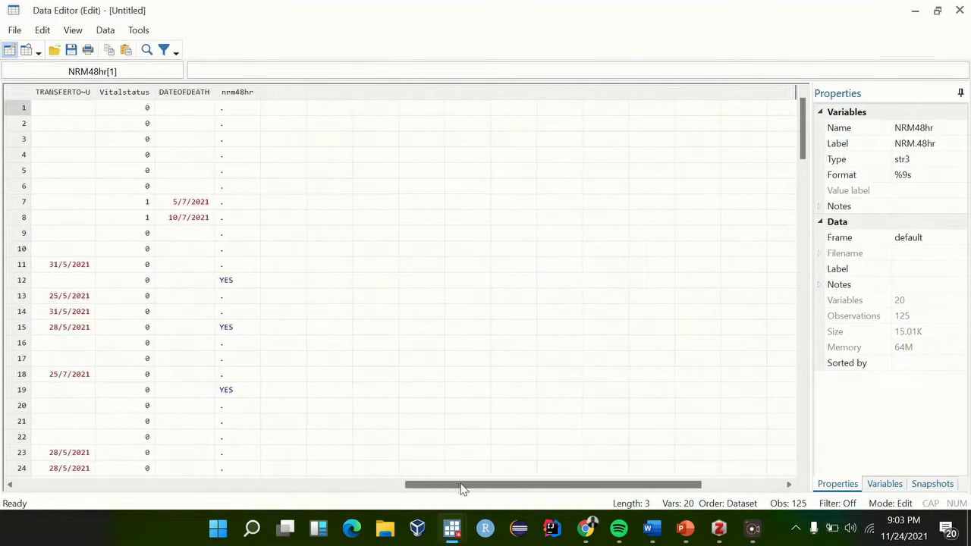
# Close the Data Editor and run codebook nrm48hr, noting the 92 missing values.
pyautogui.click(244, 92)
pyautogui.click(967, 8)
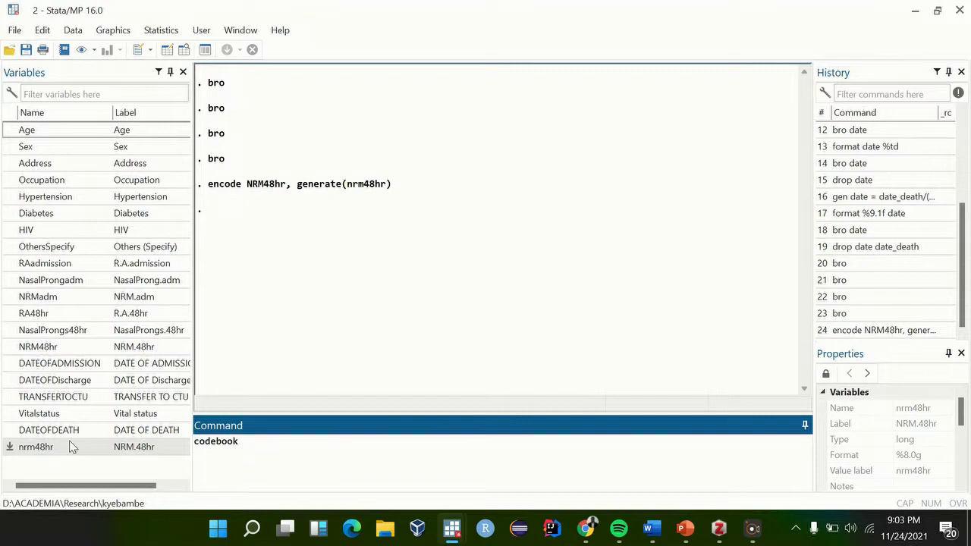
pyautogui.click(10, 448)
pyautogui.press('Return')
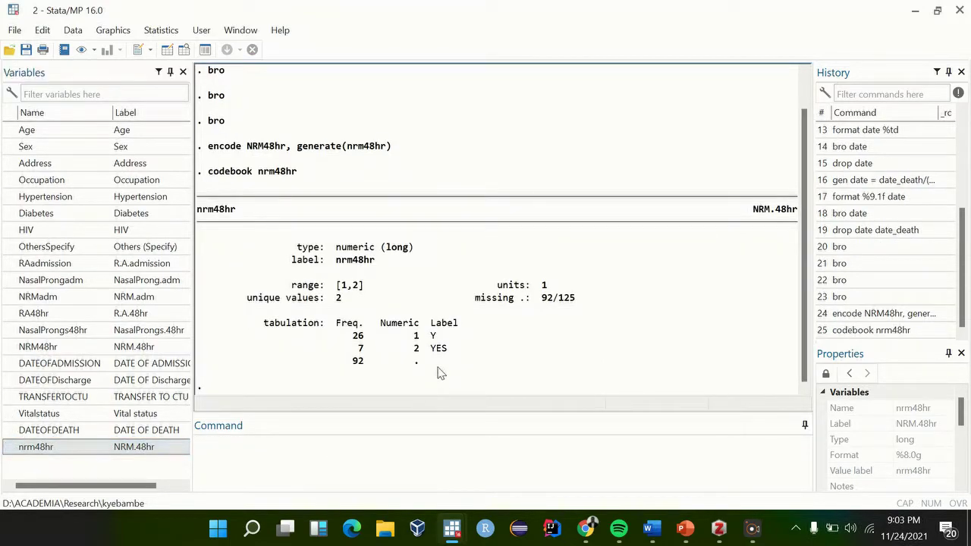
pyautogui.moveTo(446, 372); pyautogui.dragTo(315, 366)
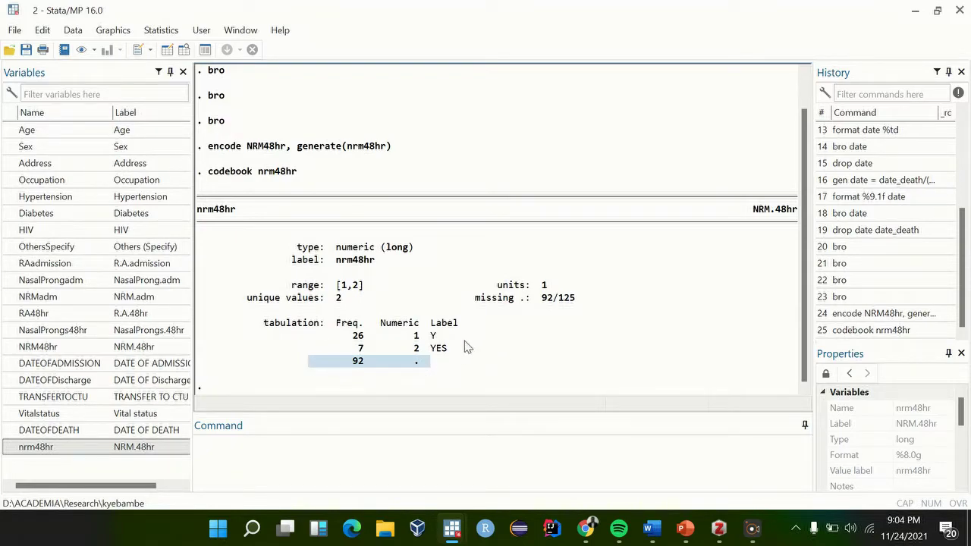
# Review the 2=YES codebook row and begin a recode command for nrm48hr.
pyautogui.click(324, 449)
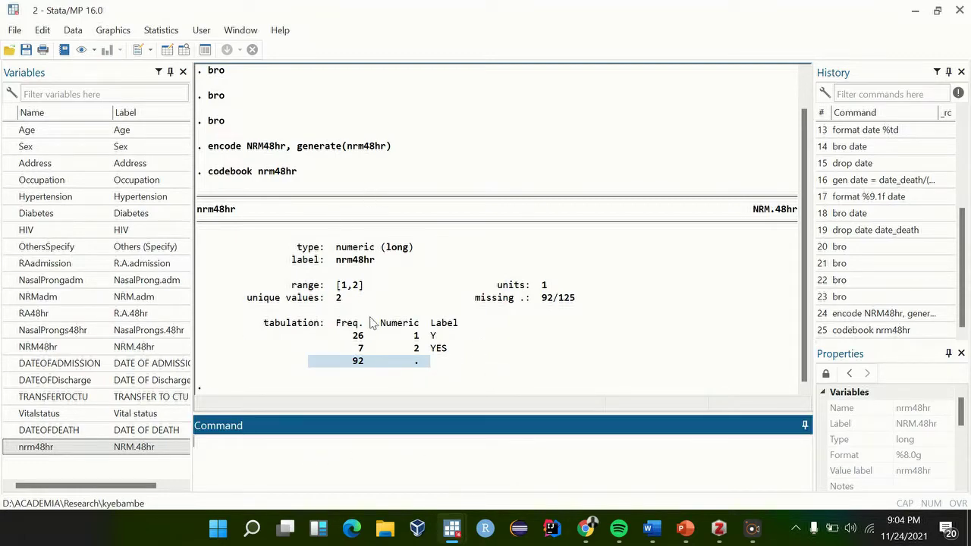
pyautogui.click(513, 312)
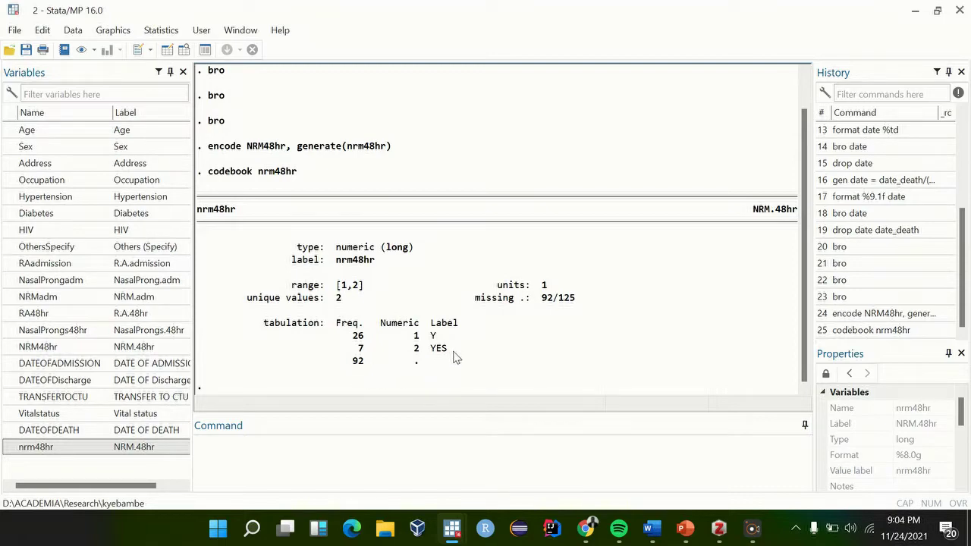
pyautogui.moveTo(455, 358); pyautogui.dragTo(422, 336)
pyautogui.moveTo(455, 357); pyautogui.dragTo(413, 352)
pyautogui.click(312, 453)
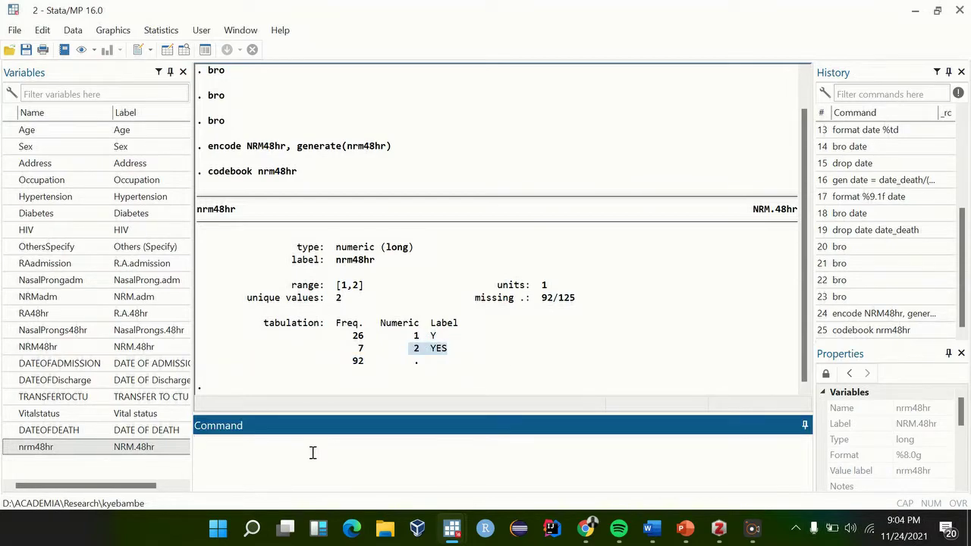
pyautogui.write('recode')
pyautogui.click(11, 447)
pyautogui.click(299, 444)
# Run recode nrm48hr (1=2) so the Y values become code 2.
pyautogui.press('BackSpace')
pyautogui.write('2')
pyautogui.press('Return')
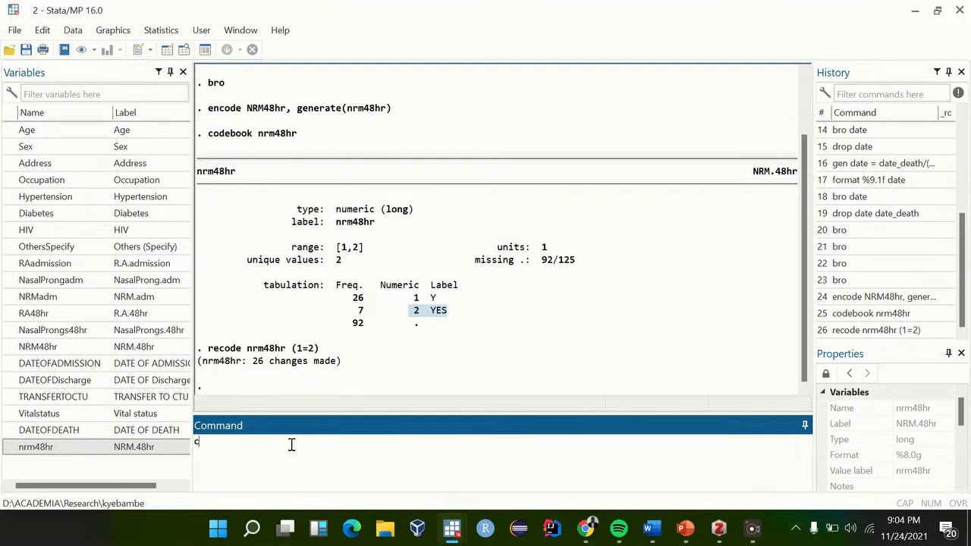
# Rerun codebook nrm48hr to confirm 33 values now coded 2=YES.
pyautogui.write('codebook')
pyautogui.click(10, 448)
pyautogui.press('Return')
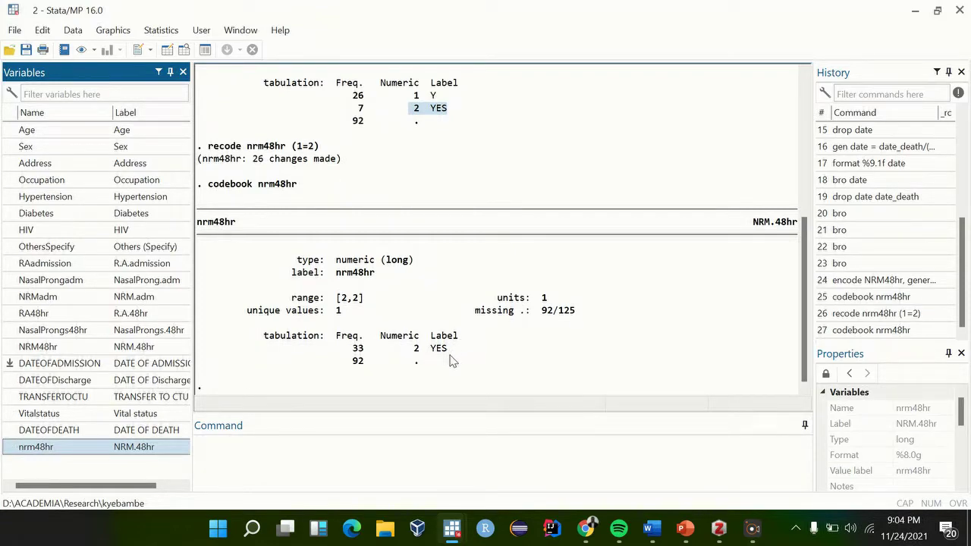
pyautogui.moveTo(450, 362); pyautogui.dragTo(339, 352)
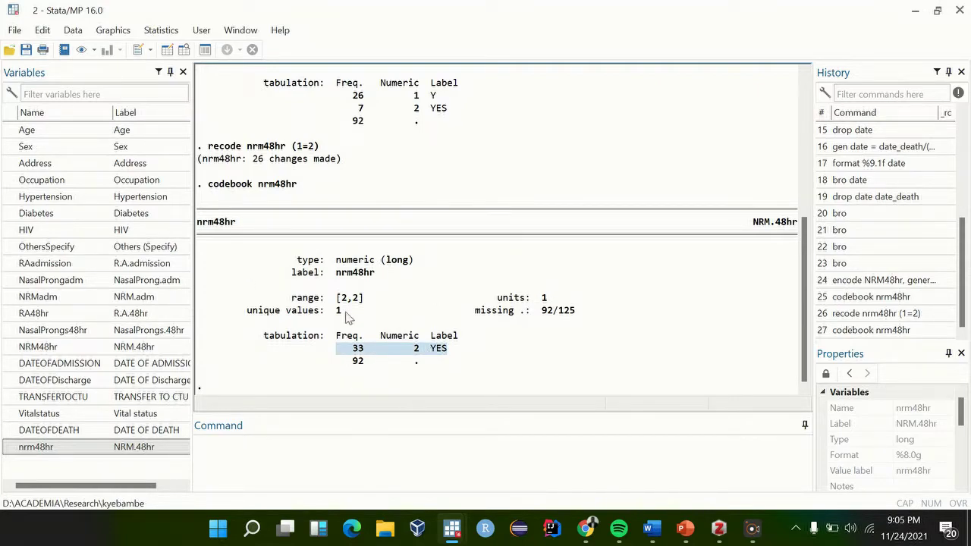
pyautogui.click(253, 471)
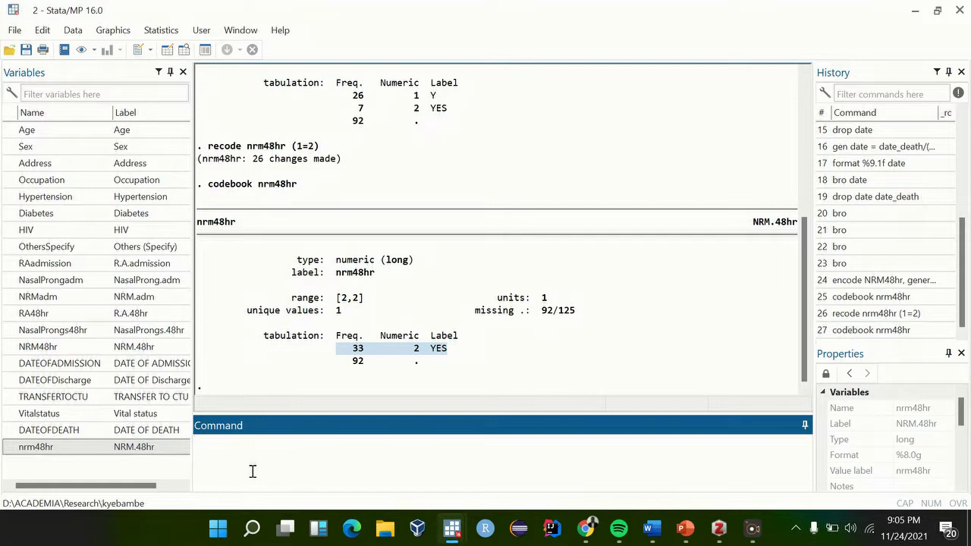
pyautogui.write('bro')
pyautogui.press('Return')
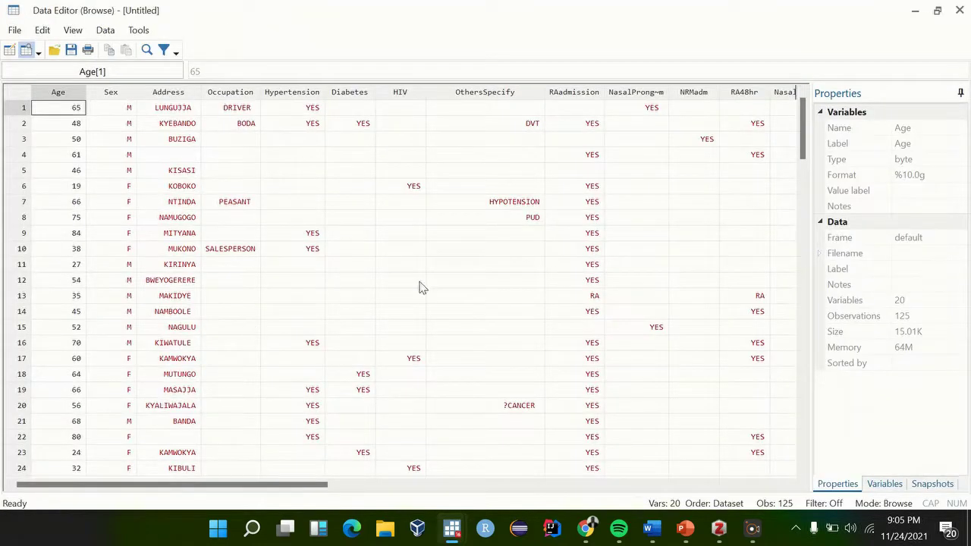
pyautogui.moveTo(113, 486); pyautogui.dragTo(378, 468)
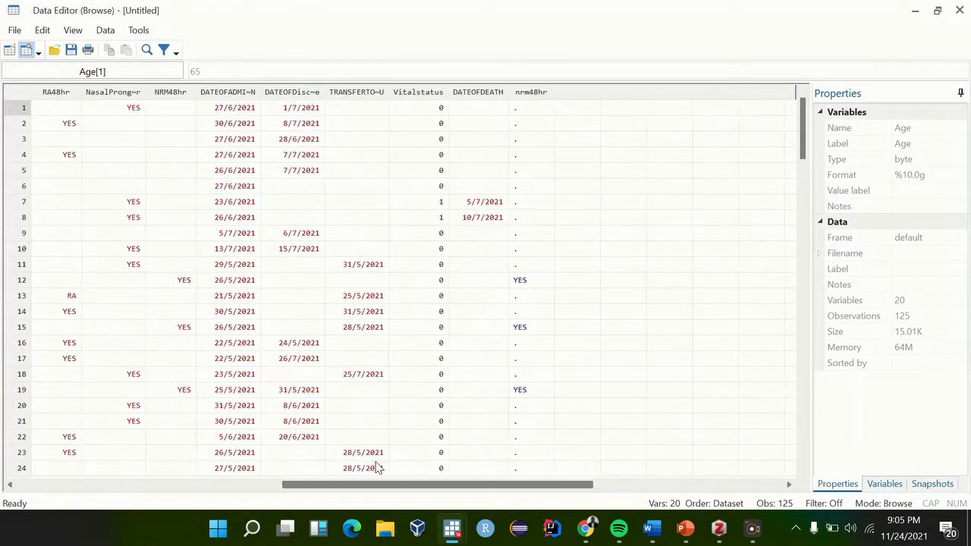
pyautogui.click(246, 99)
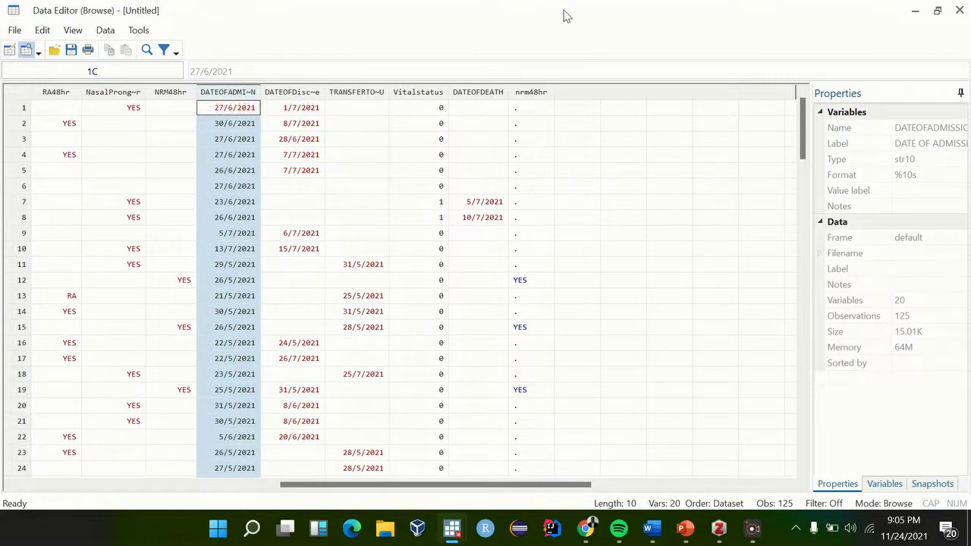
pyautogui.click(959, 10)
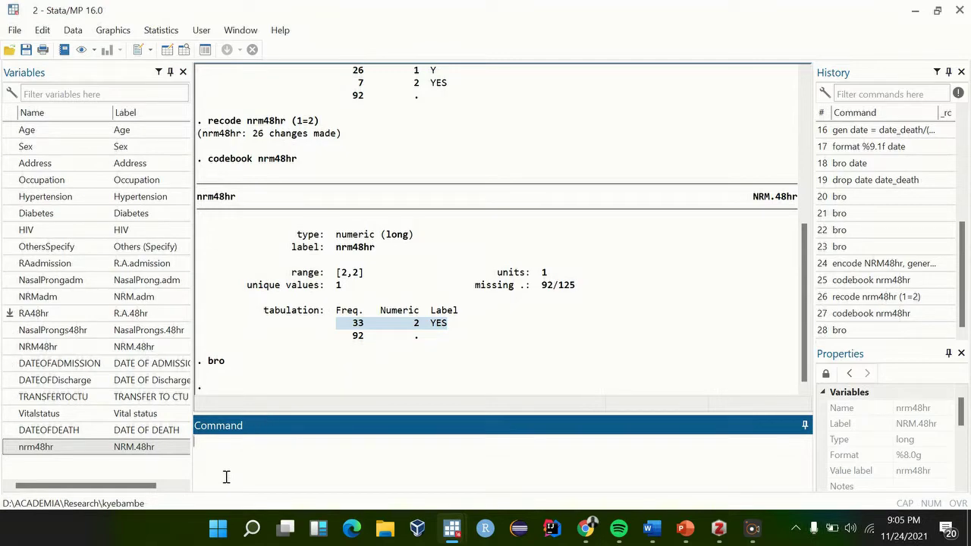
# Draft gen dateofdeath = date(DATEOFDEATH, "DM to convert the text death dates.
pyautogui.write('gen dateofdeath =')
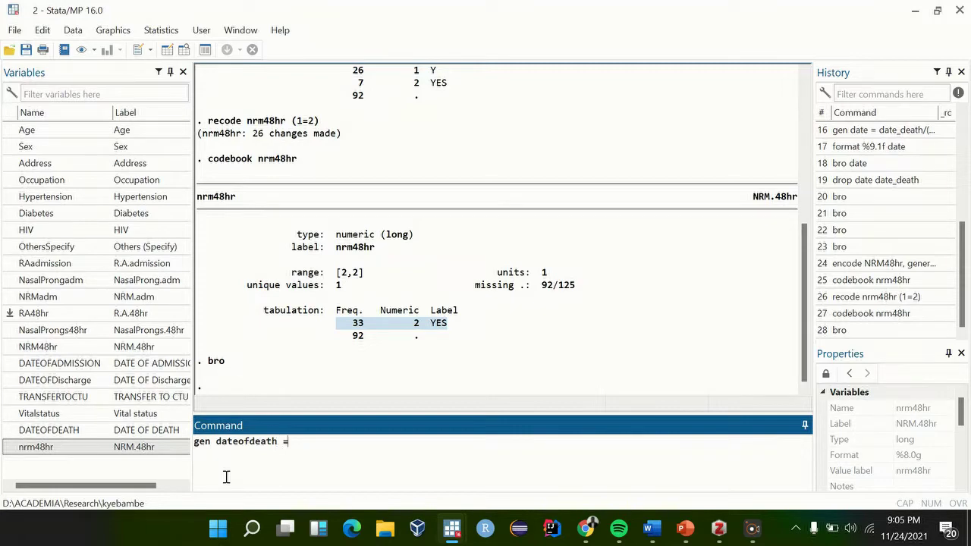
pyautogui.moveTo(10, 430)
pyautogui.write('= date(')
pyautogui.click(9, 430)
pyautogui.click(443, 452)
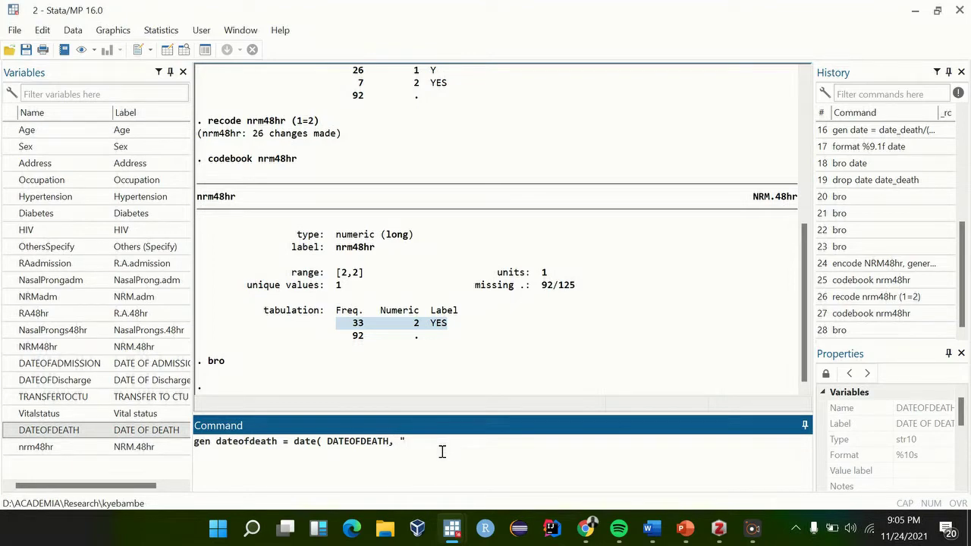
pyautogui.write(', "DMY"')
# Clear the drafted conversion command and start a bro command instead.
pyautogui.moveTo(458, 444); pyautogui.dragTo(167, 445)
pyautogui.hotkey('ctrl', 'c')
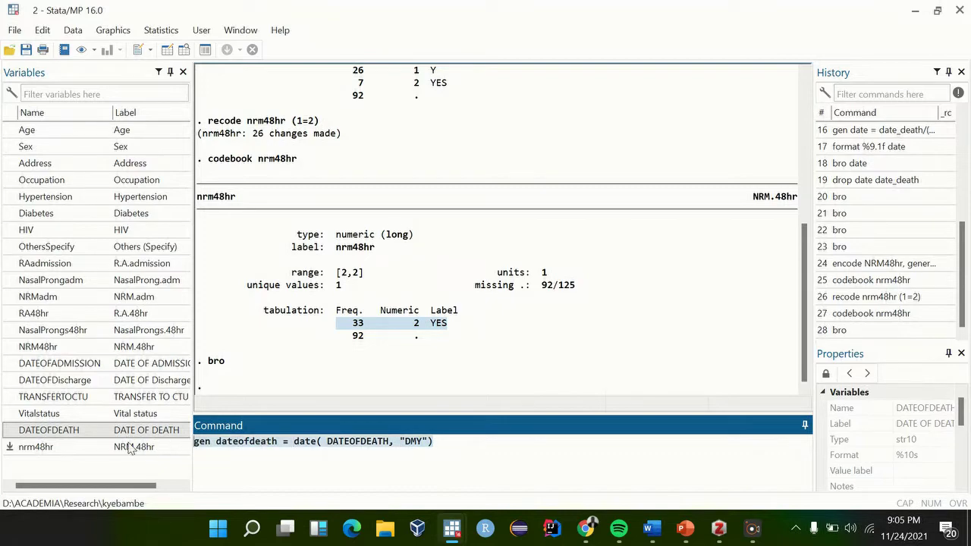
pyautogui.press('BackSpace')
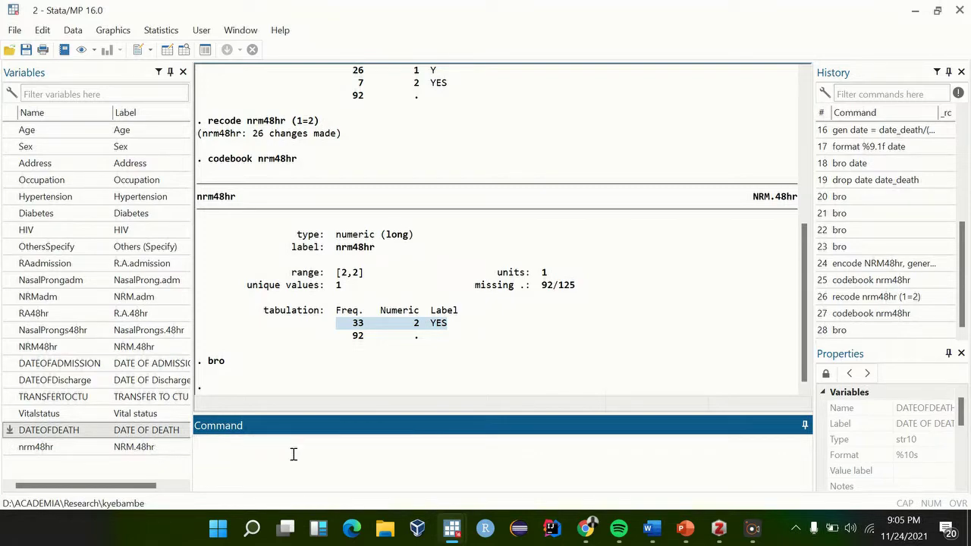
pyautogui.write('bro')
pyautogui.click(9, 431)
pyautogui.press('Return')
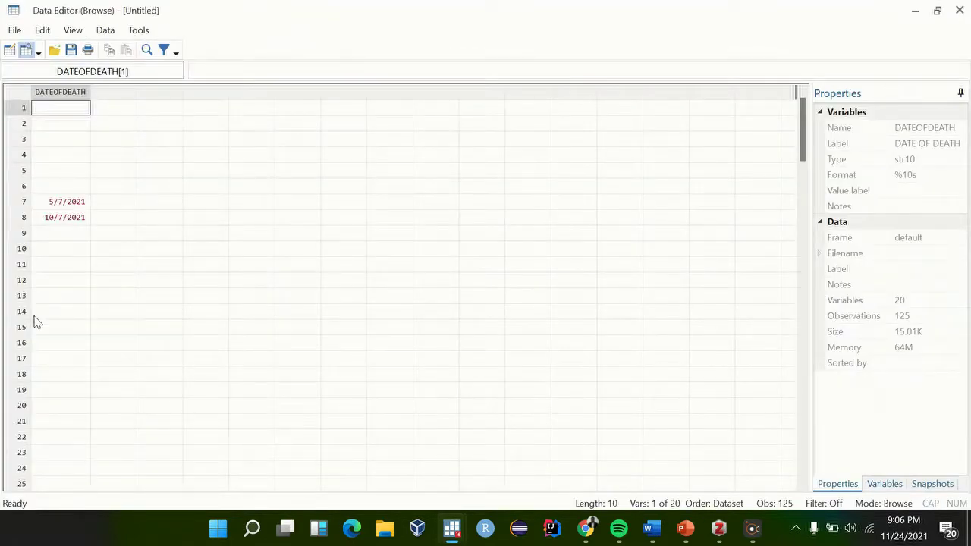
pyautogui.click(51, 220)
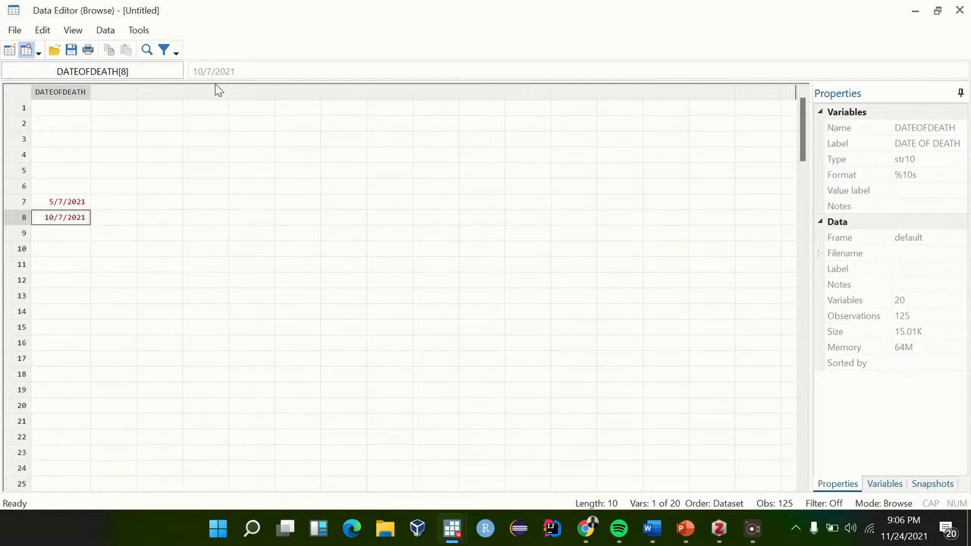
pyautogui.click(960, 10)
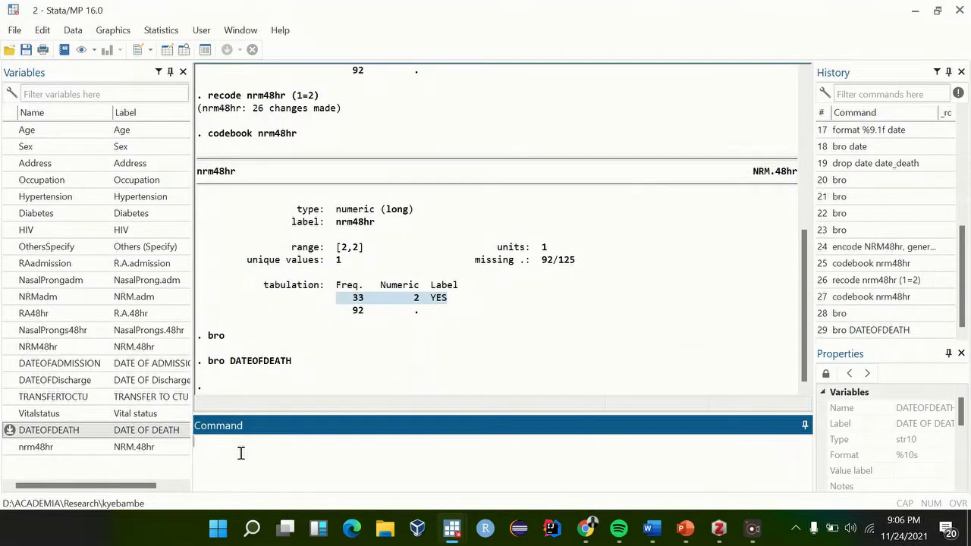
# Run gen dateofdeath = date(DATEOFDEATH, "DMY"), then prepare bro DATEOFDEATH dateofdeath.
pyautogui.hotkey('ctrl', 'v')
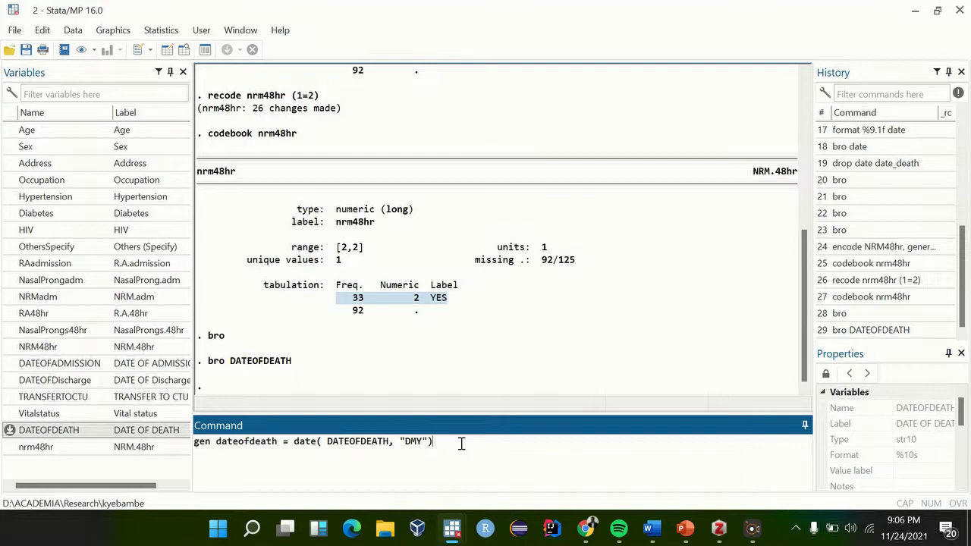
pyautogui.press('Return')
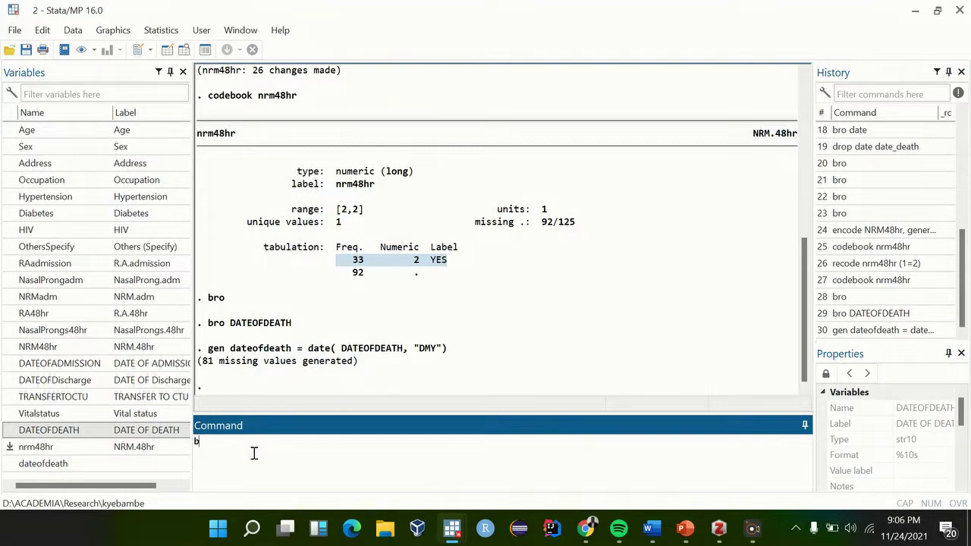
pyautogui.write('ro')
pyautogui.click(10, 430)
pyautogui.click(9, 464)
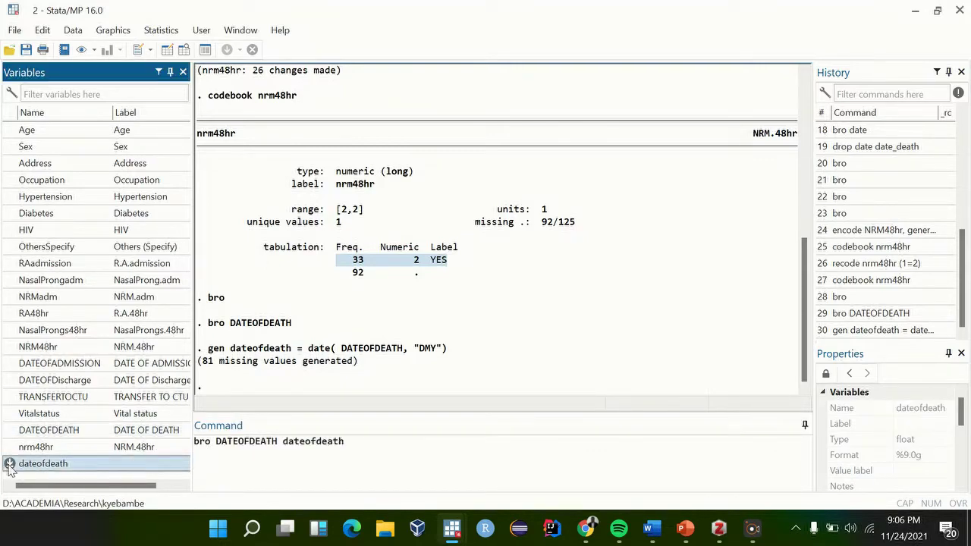
pyautogui.press('Return')
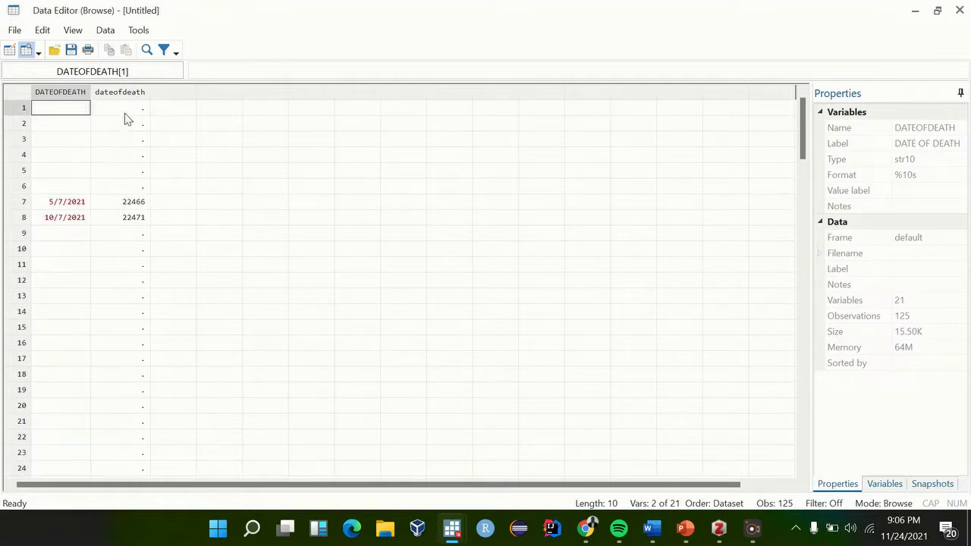
pyautogui.click(136, 220)
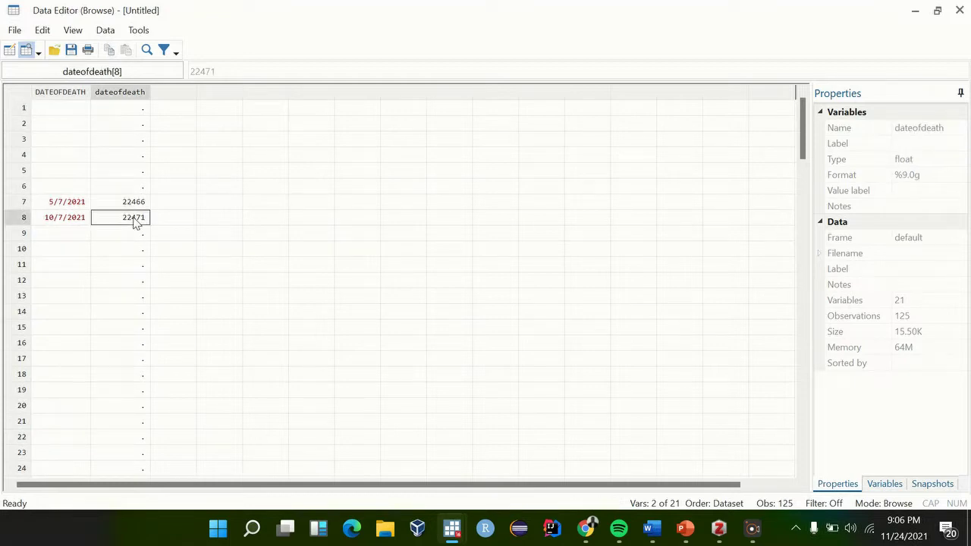
pyautogui.click(124, 203)
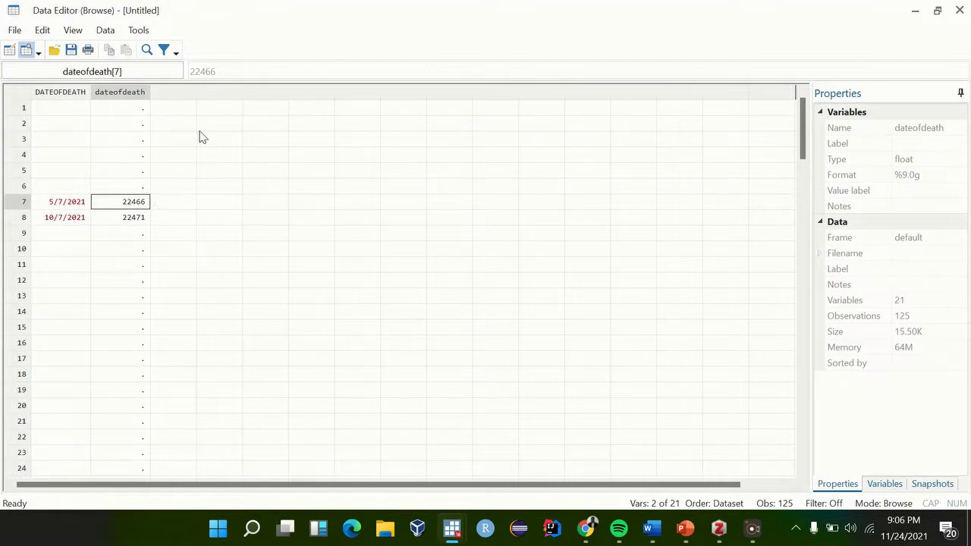
pyautogui.click(960, 10)
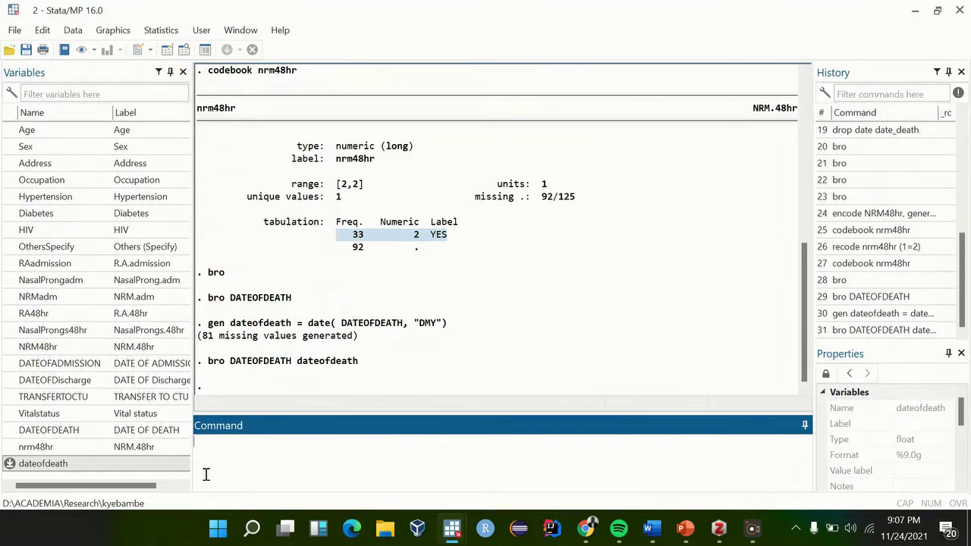
# Apply format dateofdeath %td and rerun the browse of DATEOFDEATH beside dateofdeath.
pyautogui.write('ormat')
pyautogui.doubleClick(9, 465)
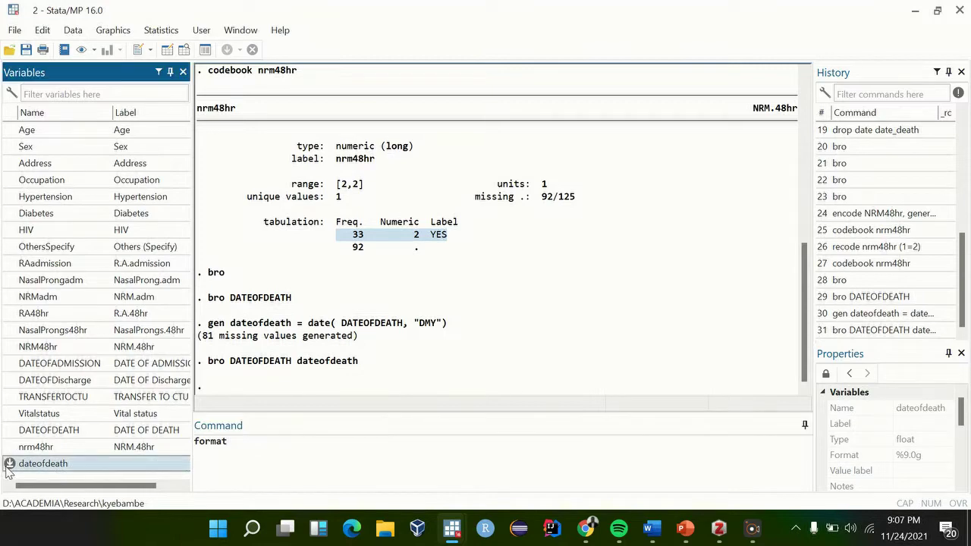
pyautogui.click(379, 446)
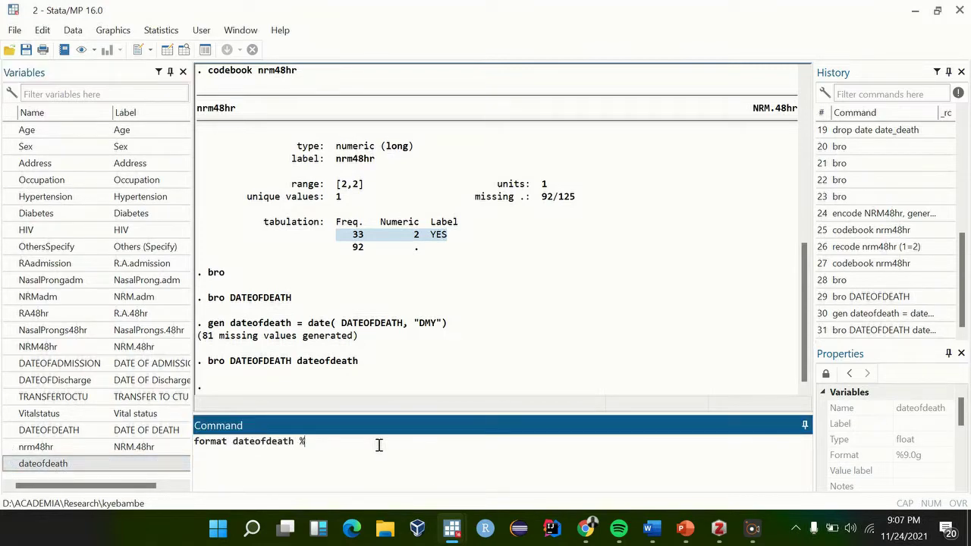
pyautogui.write('%td')
pyautogui.press('Return')
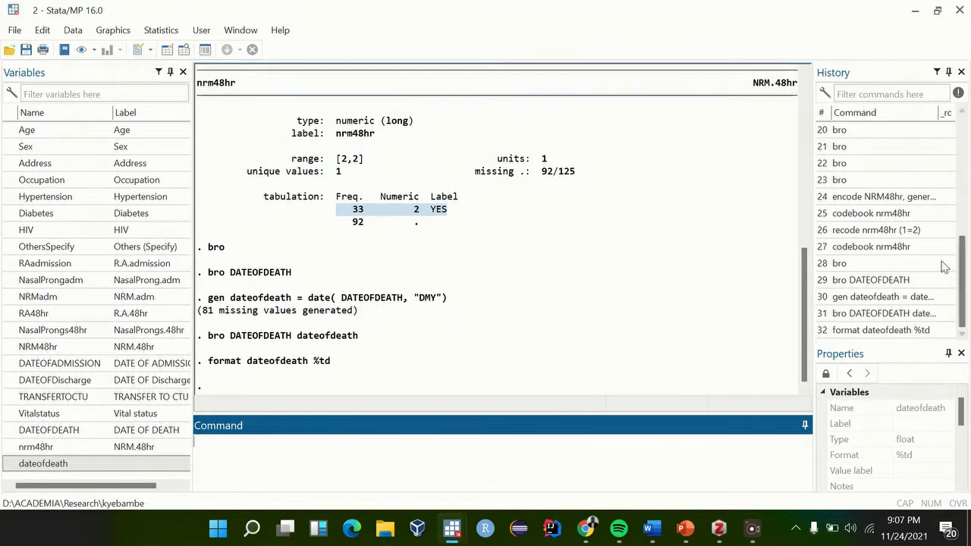
pyautogui.doubleClick(872, 313)
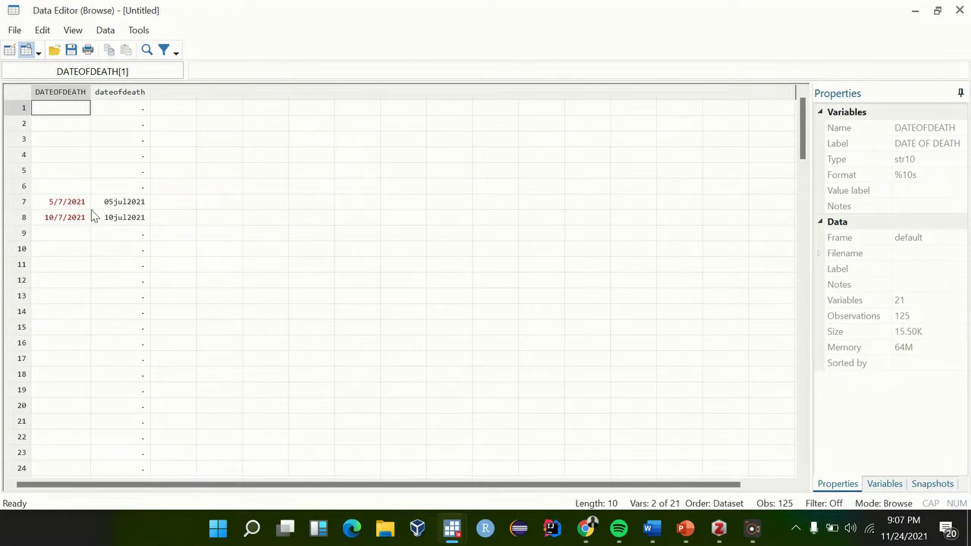
# Inspect dateofdeath values in rows 7, 8, 27 and 6, then close the Data Editor.
pyautogui.click(132, 210)
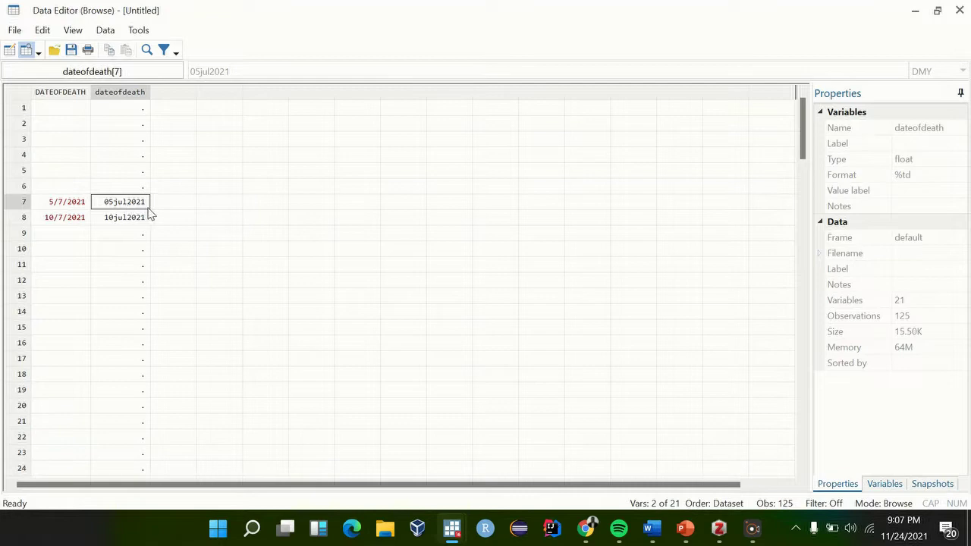
pyautogui.click(120, 220)
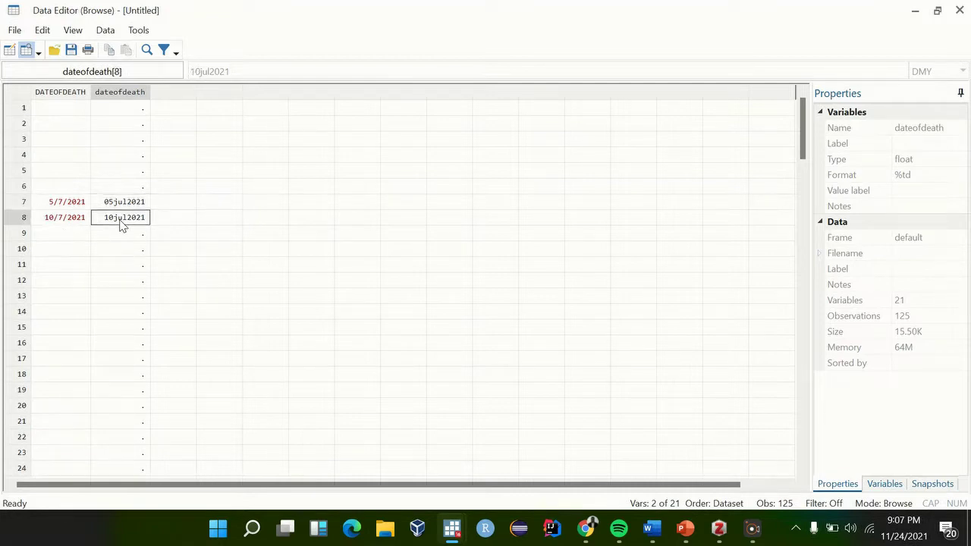
pyautogui.scroll(-4, 129, 312)
pyautogui.click(128, 312)
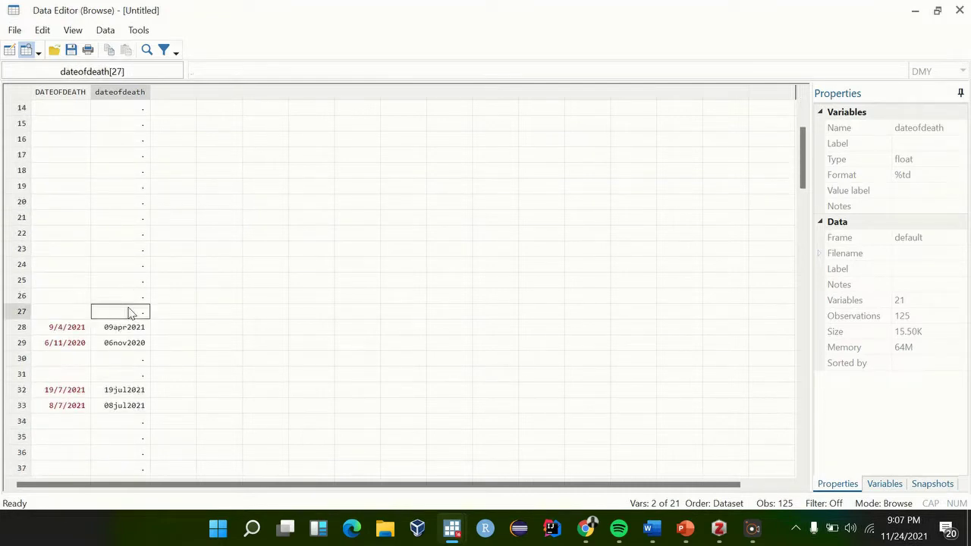
pyautogui.scroll(4, 128, 312)
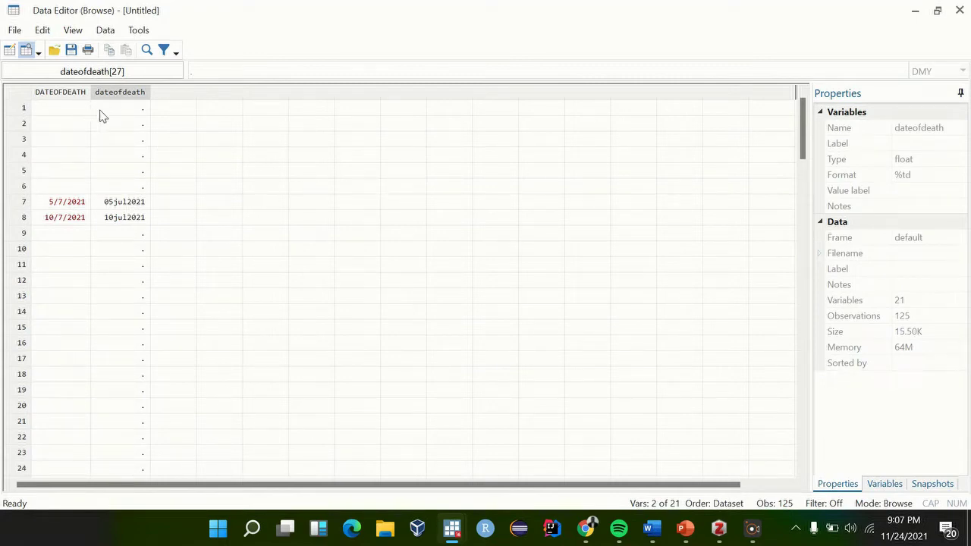
pyautogui.click(128, 190)
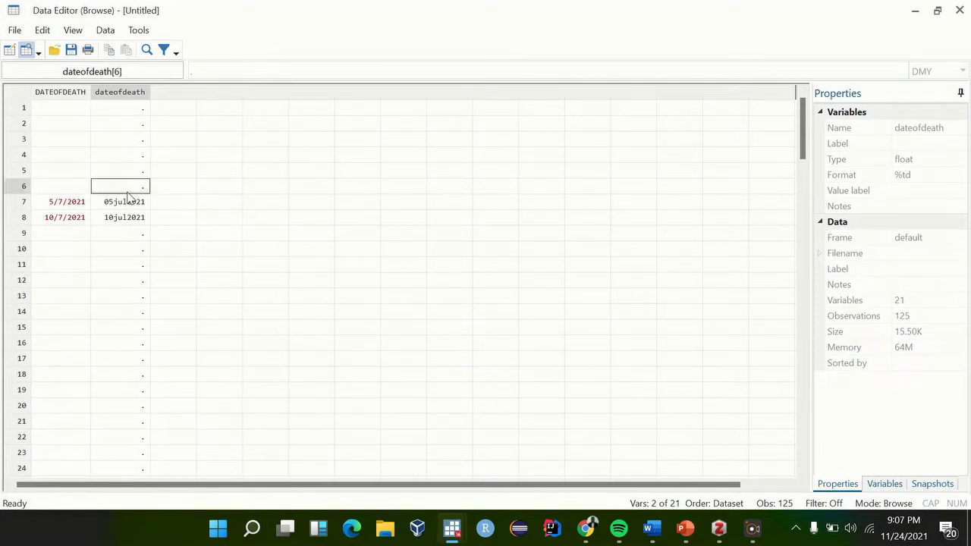
pyautogui.click(960, 10)
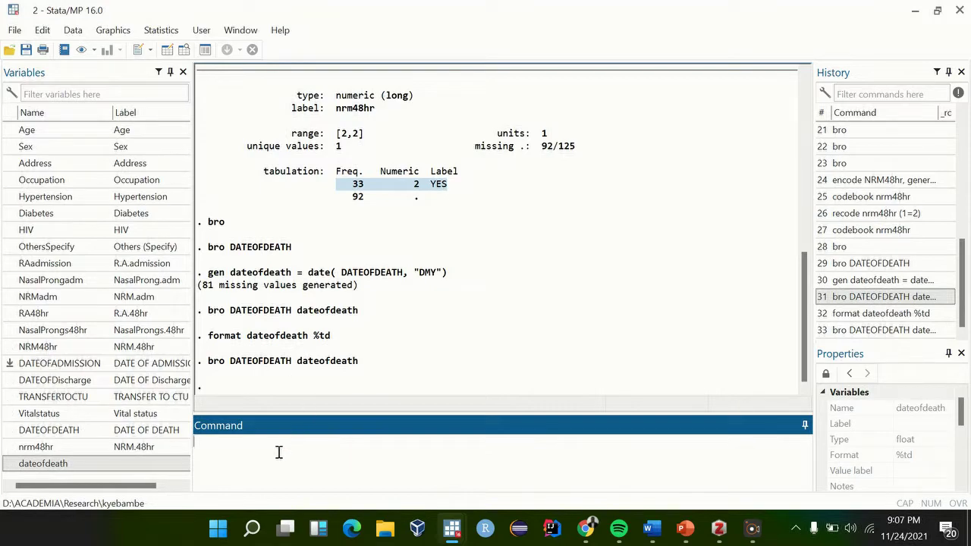
# Generate dateofadmission = date(DATEOFADMISSION, "DMY") from the text admission dates.
pyautogui.write('gen dateofadmission = date(')
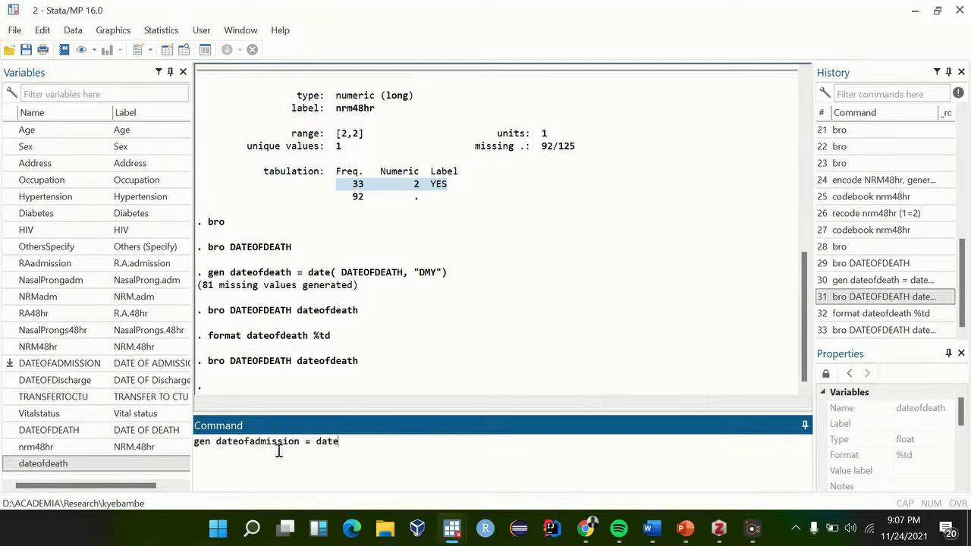
pyautogui.click(12, 365)
pyautogui.click(10, 364)
pyautogui.click(551, 461)
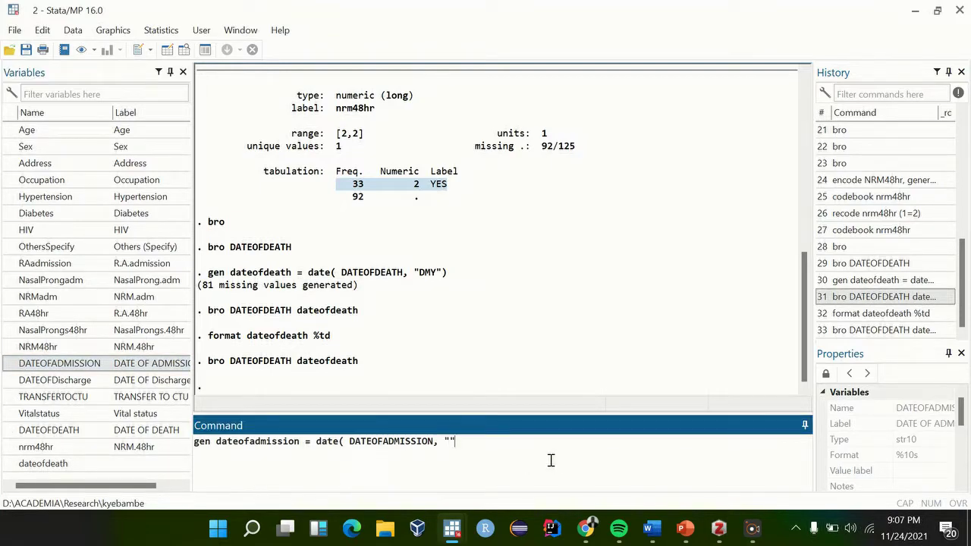
pyautogui.write(', "')
pyautogui.press('capslock')
pyautogui.write('DMY")')
pyautogui.press('Return')
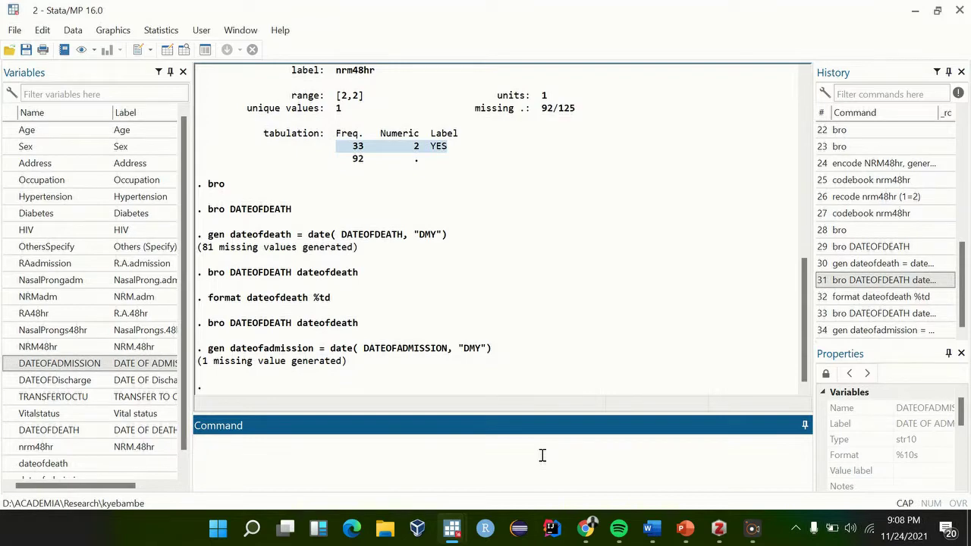
# Format dateofadmission as %td, then start a bro command.
pyautogui.write('format')
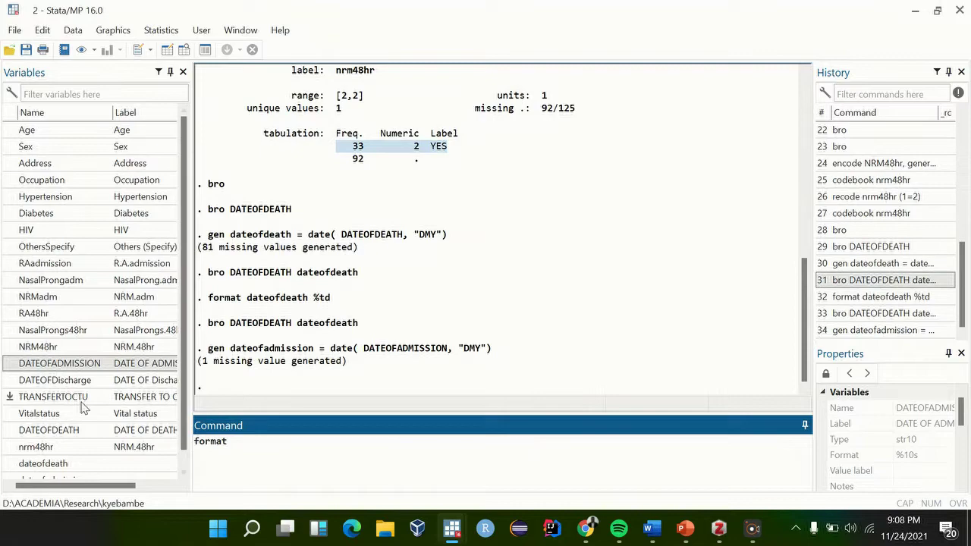
pyautogui.scroll(-1, 82, 404)
pyautogui.click(10, 464)
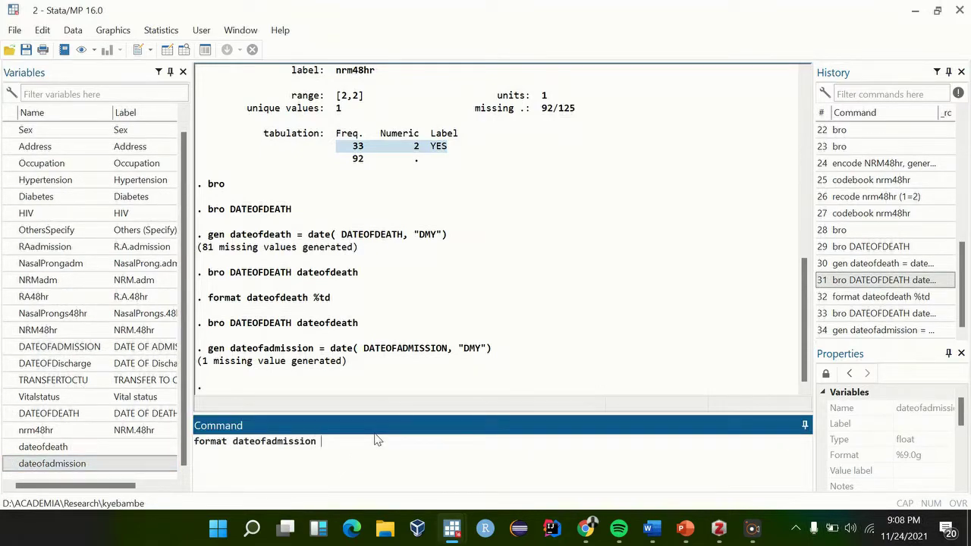
pyautogui.write('%td')
pyautogui.press('Return')
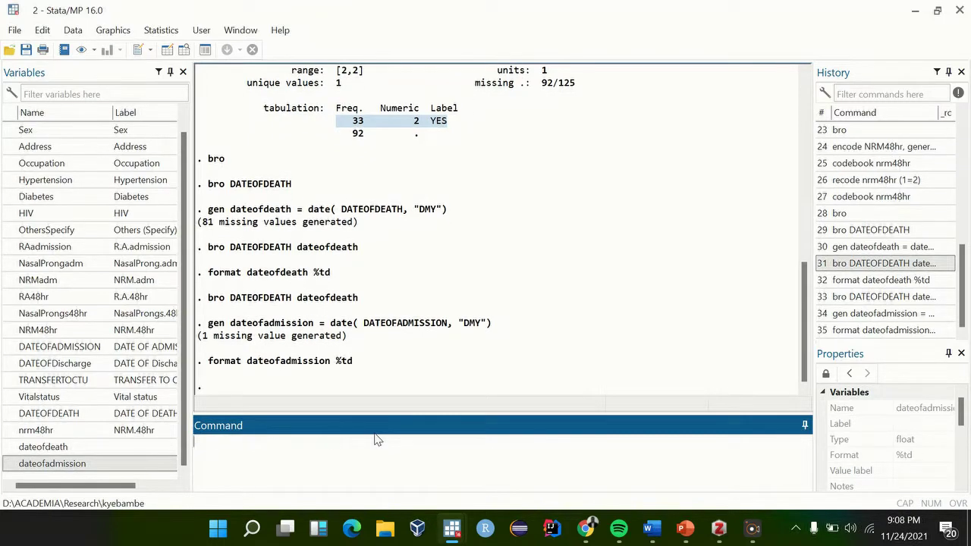
pyautogui.write('bro')
pyautogui.click(9, 348)
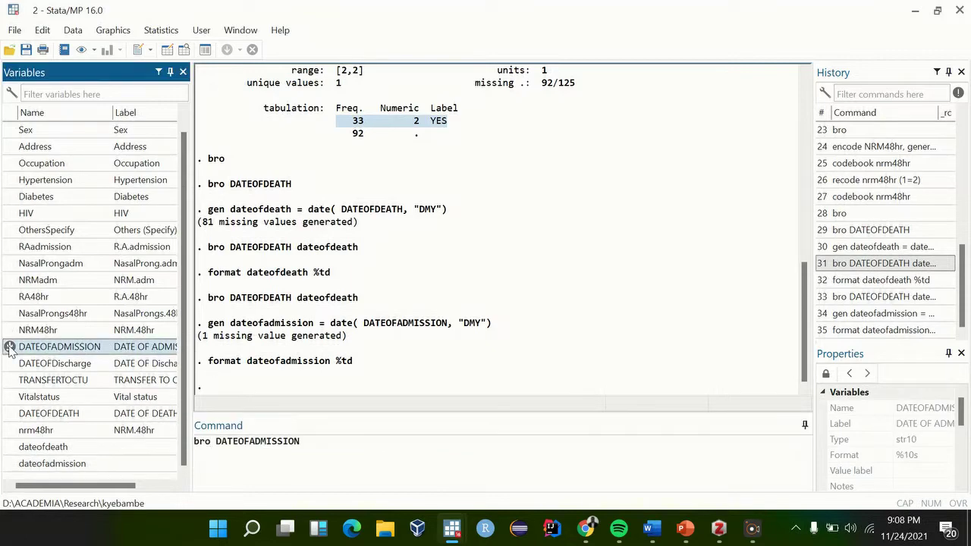
pyautogui.click(9, 463)
pyautogui.press('Return')
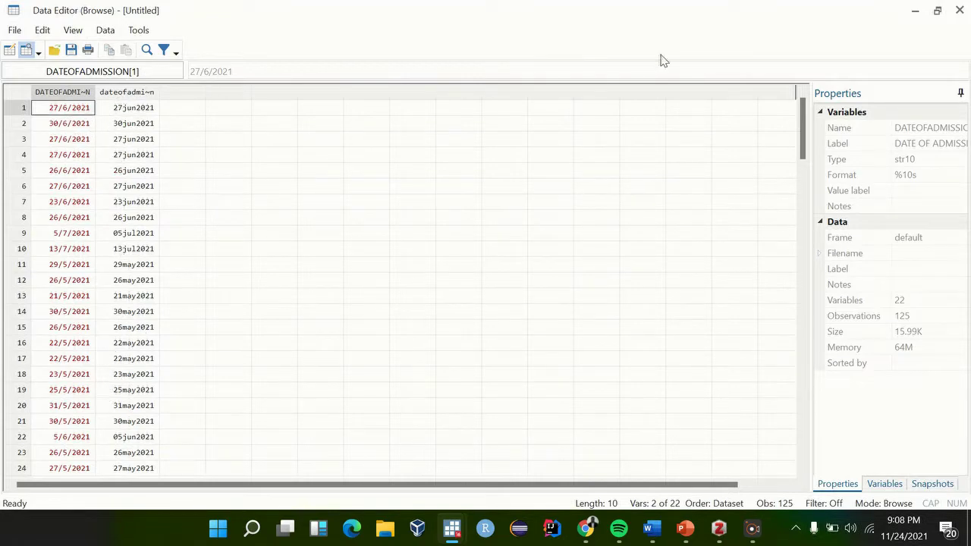
pyautogui.click(960, 10)
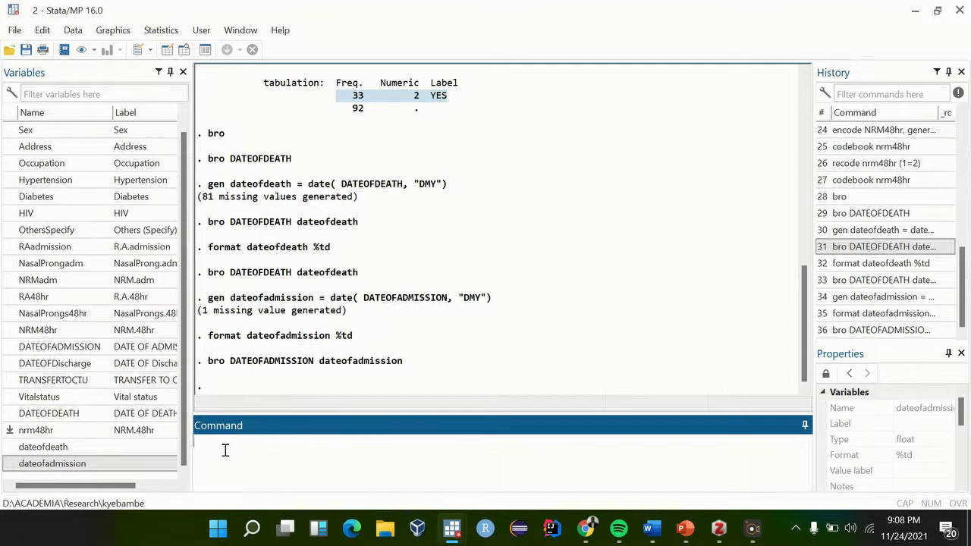
# Discard the half-typed 'gen Timeoffollowup' command and type bro instead.
pyautogui.write('t')
pyautogui.press('BackSpace')
pyautogui.write('gen Timeoffollowup')
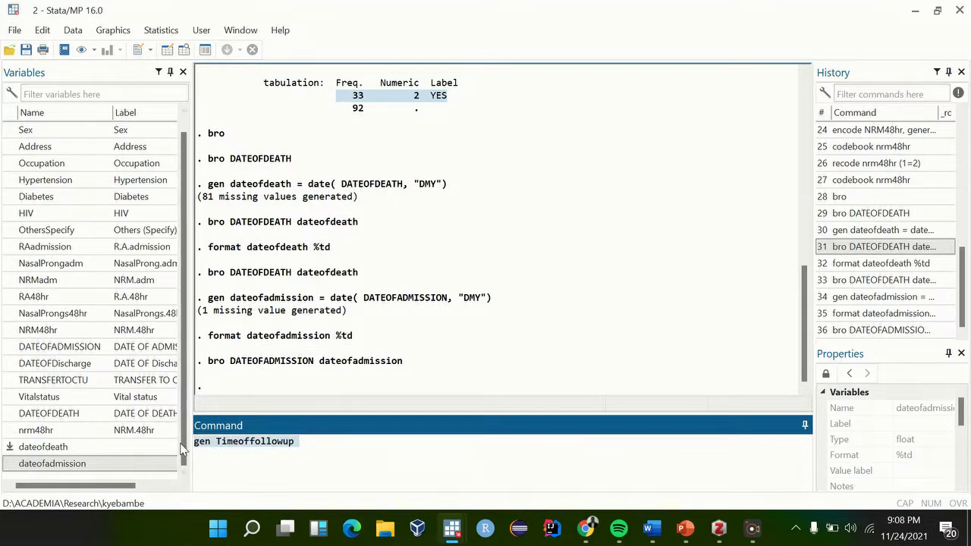
pyautogui.press('Escape')
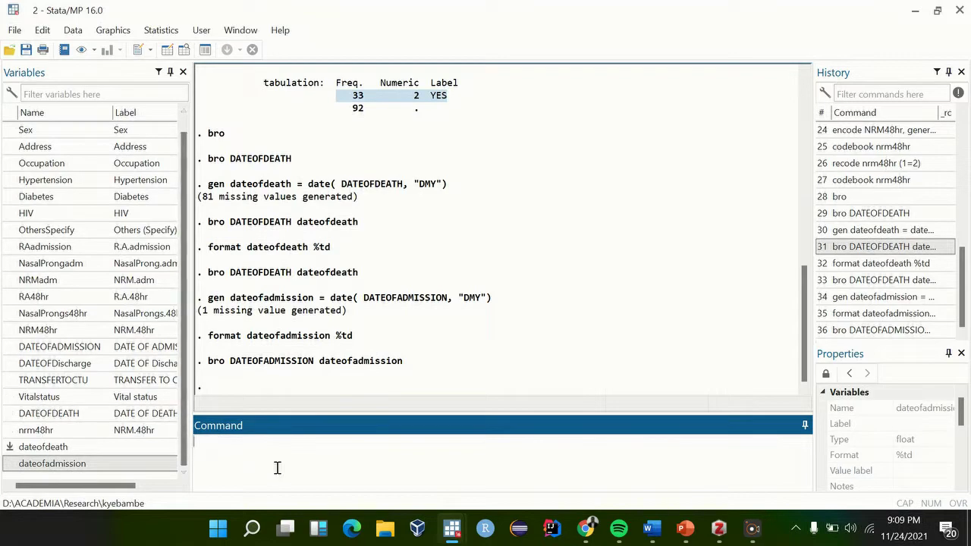
pyautogui.write('bro')
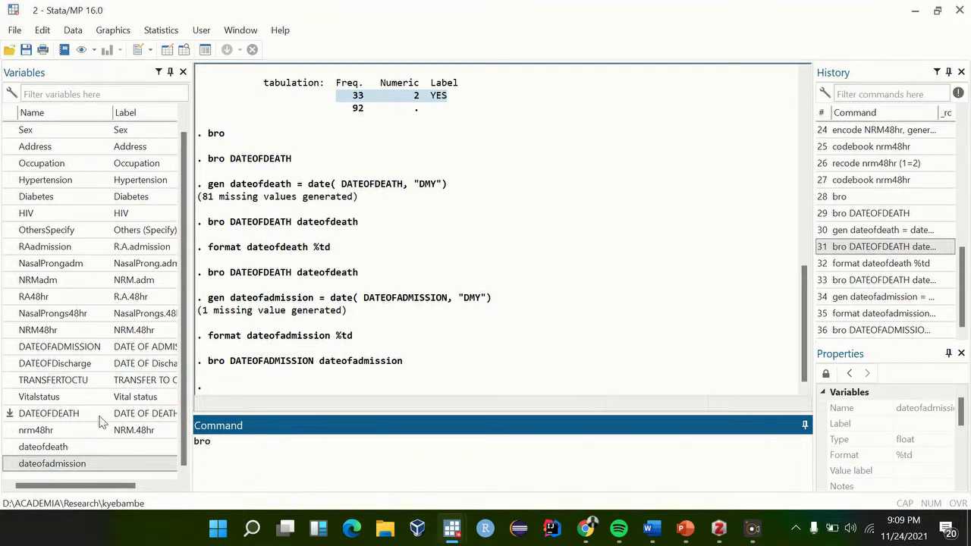
pyautogui.click(11, 397)
pyautogui.press('Return')
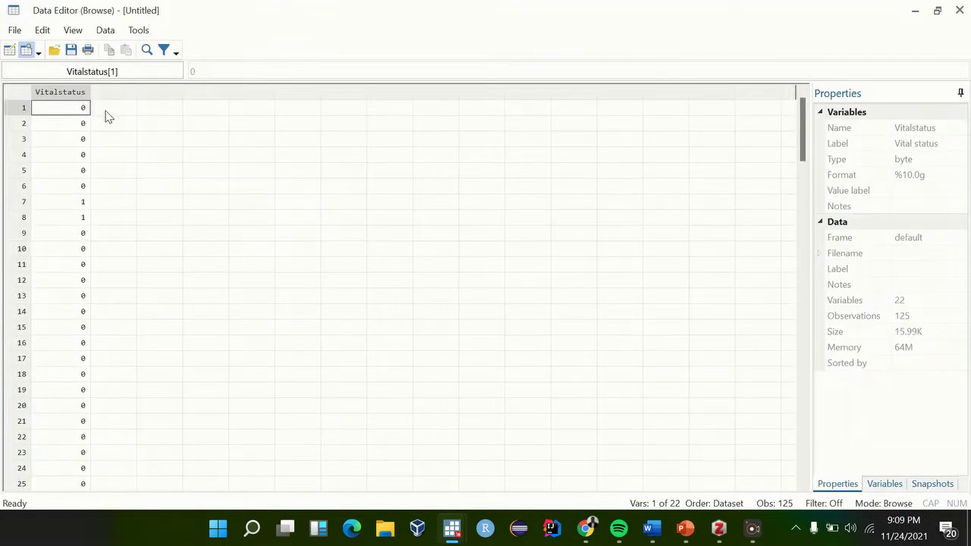
pyautogui.click(79, 205)
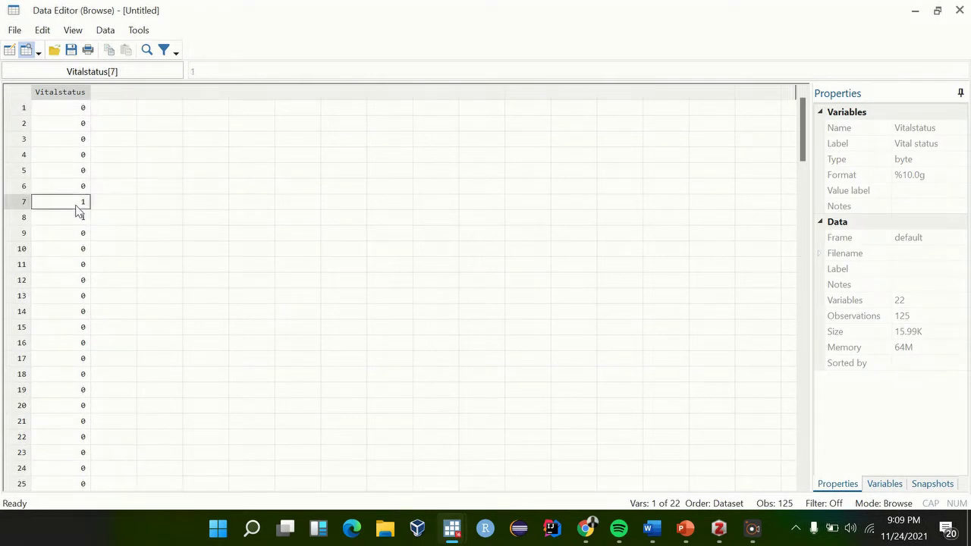
pyautogui.click(82, 219)
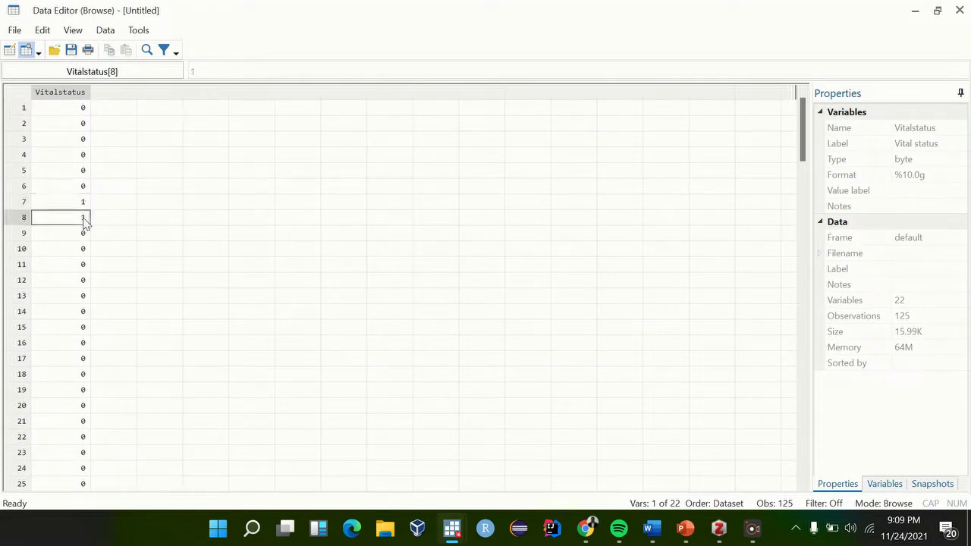
pyautogui.click(72, 205)
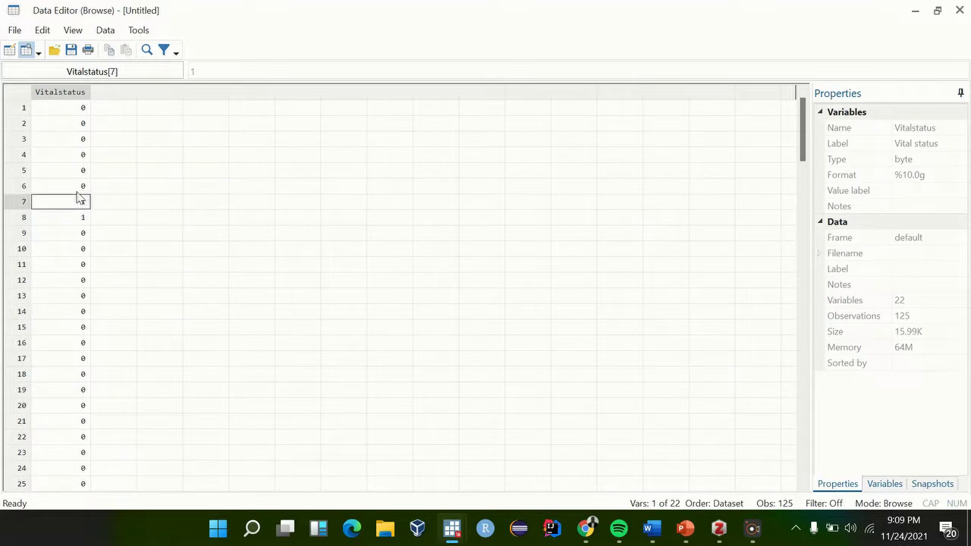
pyautogui.click(77, 192)
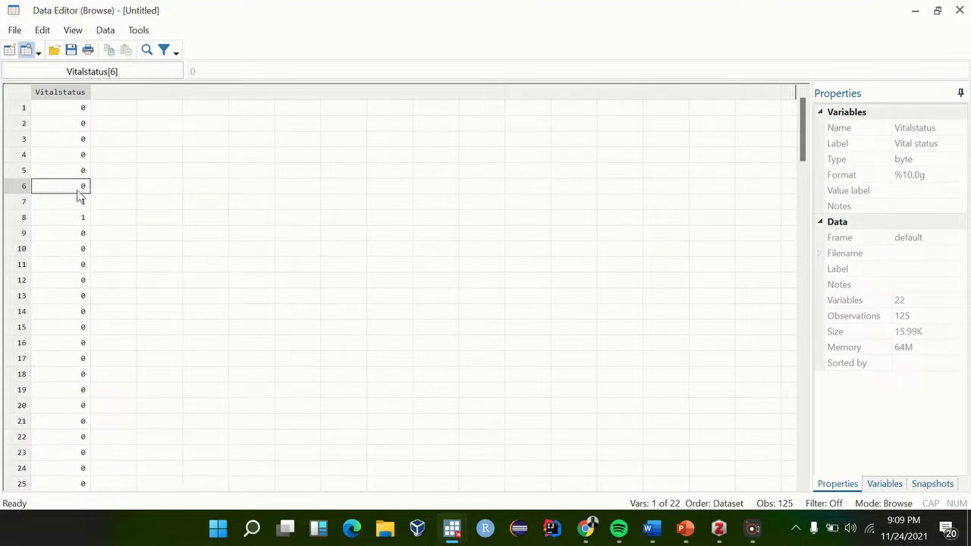
pyautogui.click(67, 170)
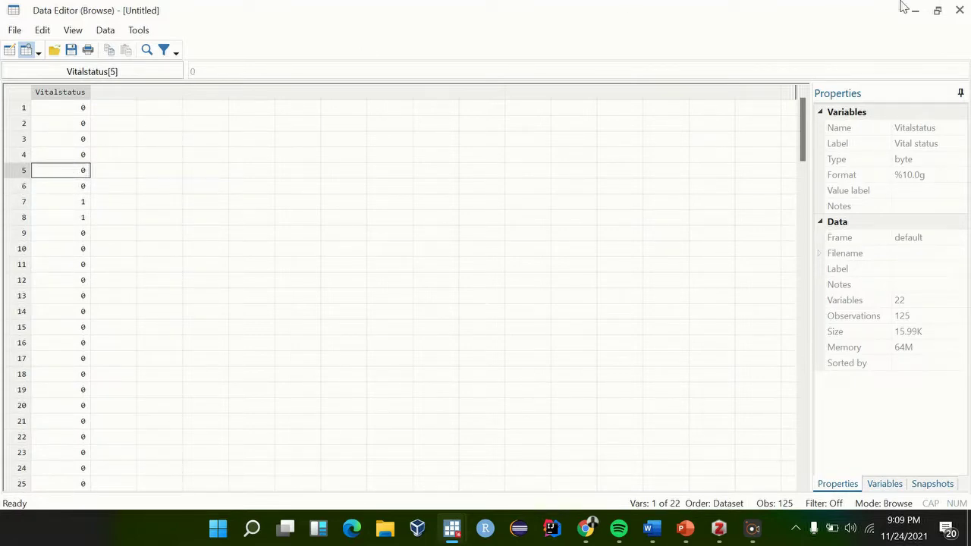
pyautogui.click(961, 10)
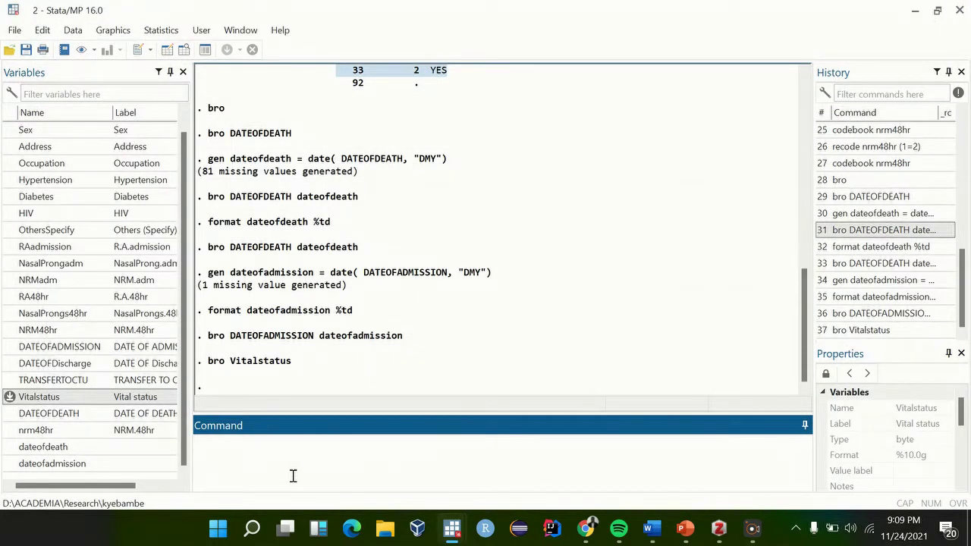
# Generate Timeoffollowup = (dateofdeath - dateofadmission) if Vitalstatus==1, giving 81 missing values.
pyautogui.write('gen Timeoffollowup = ')
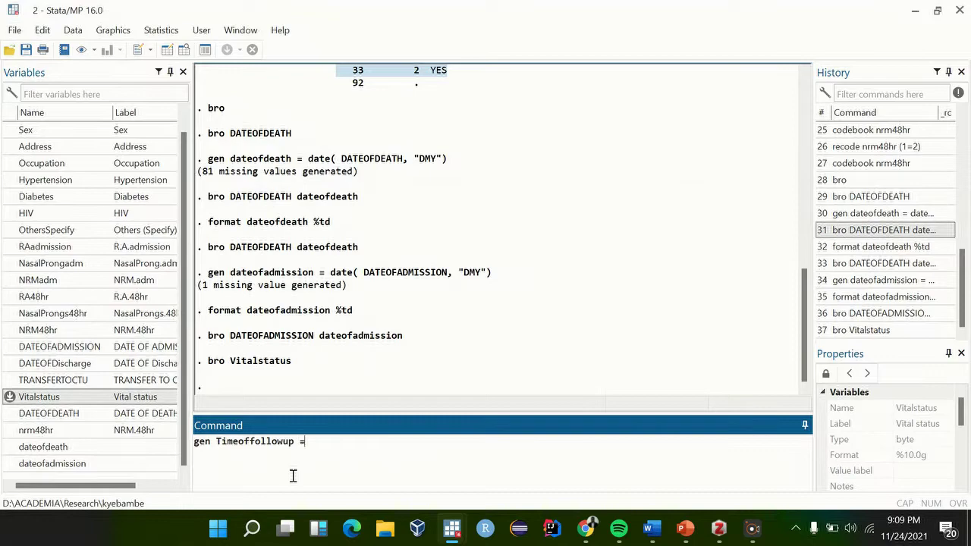
pyautogui.write('(')
pyautogui.doubleClick(10, 447)
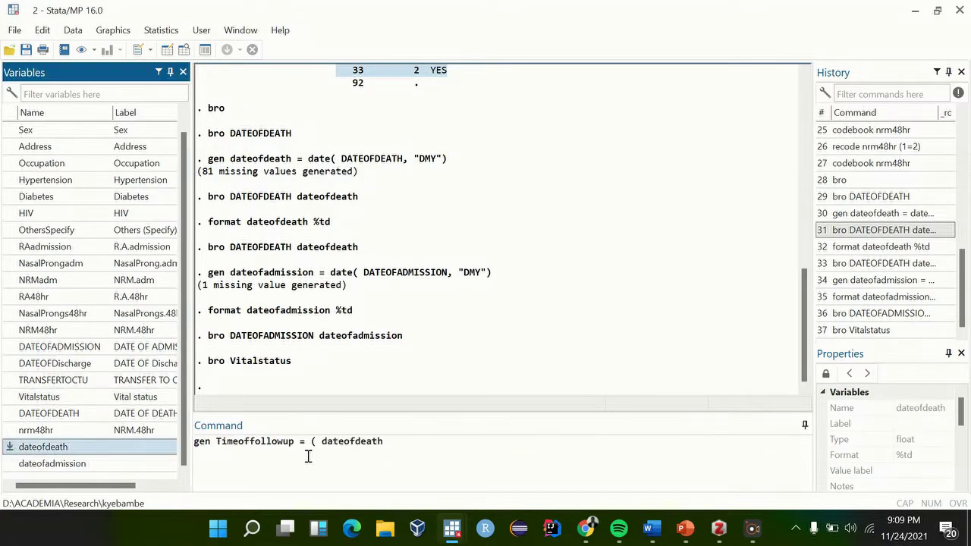
pyautogui.click(434, 447)
pyautogui.write('-')
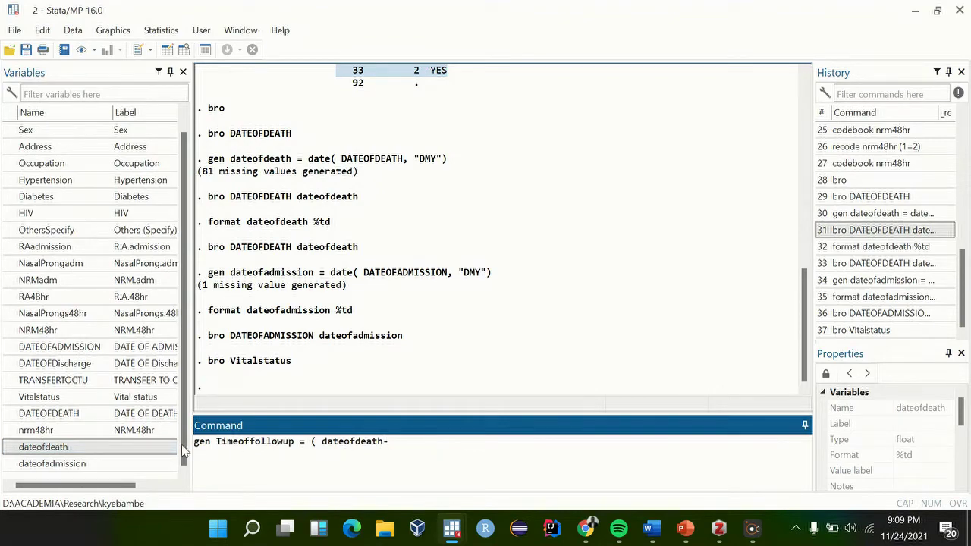
pyautogui.doubleClick(10, 464)
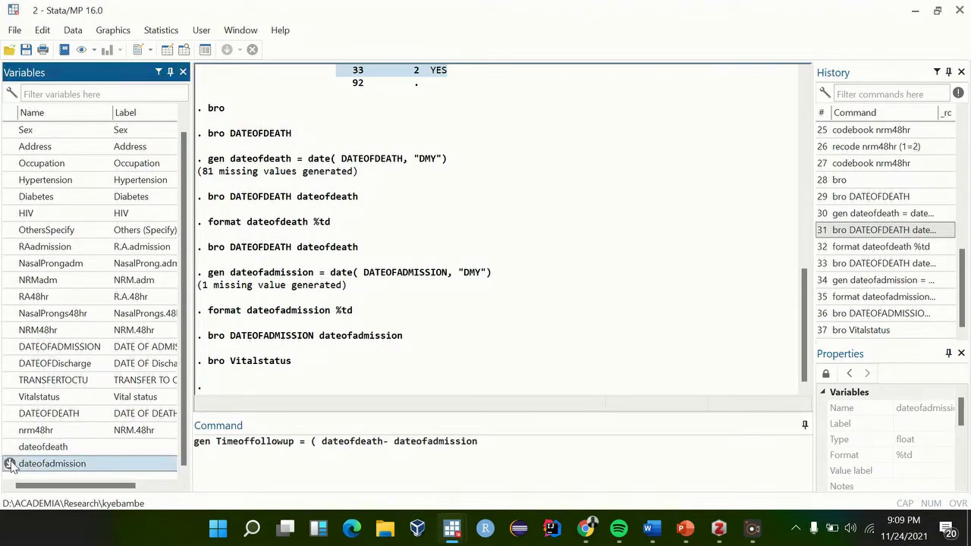
pyautogui.click(496, 456)
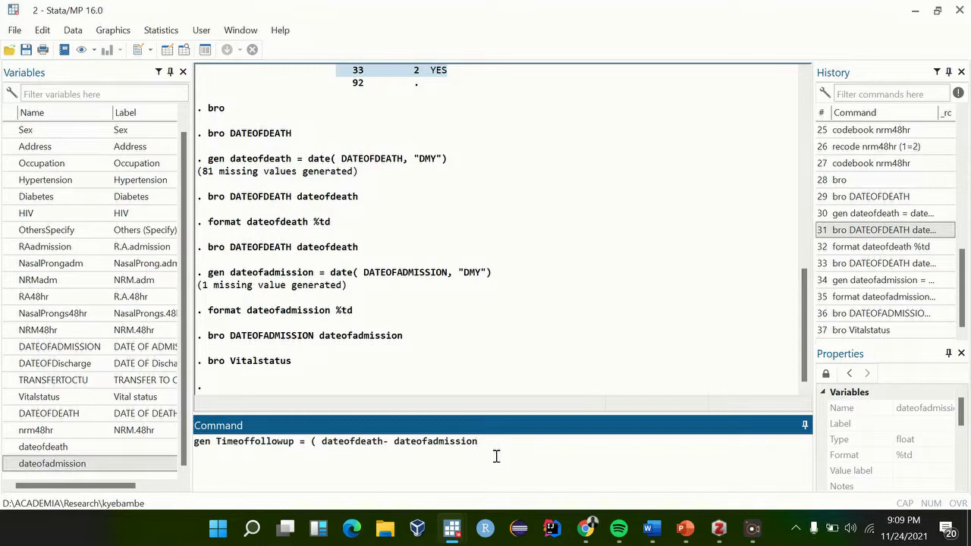
pyautogui.write(') if')
pyautogui.click(14, 399)
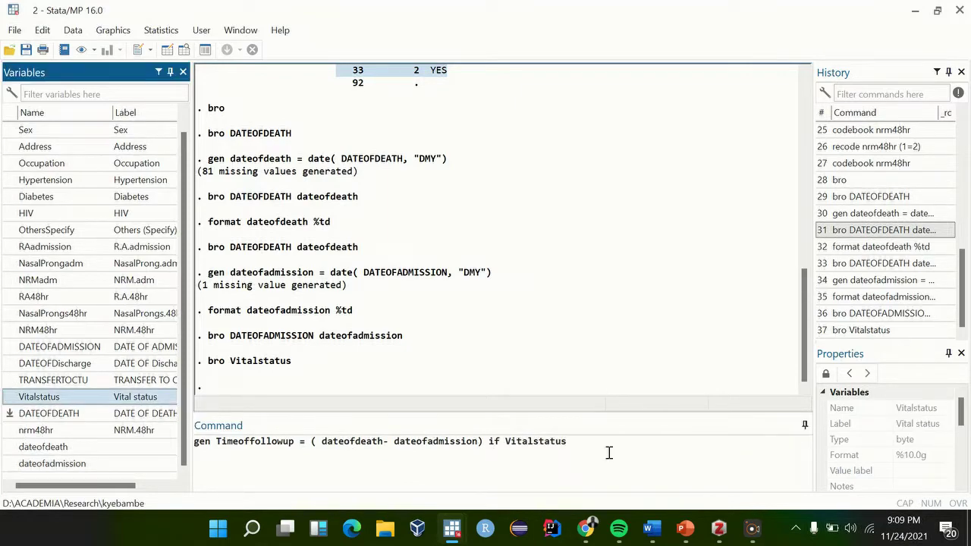
pyautogui.click(644, 446)
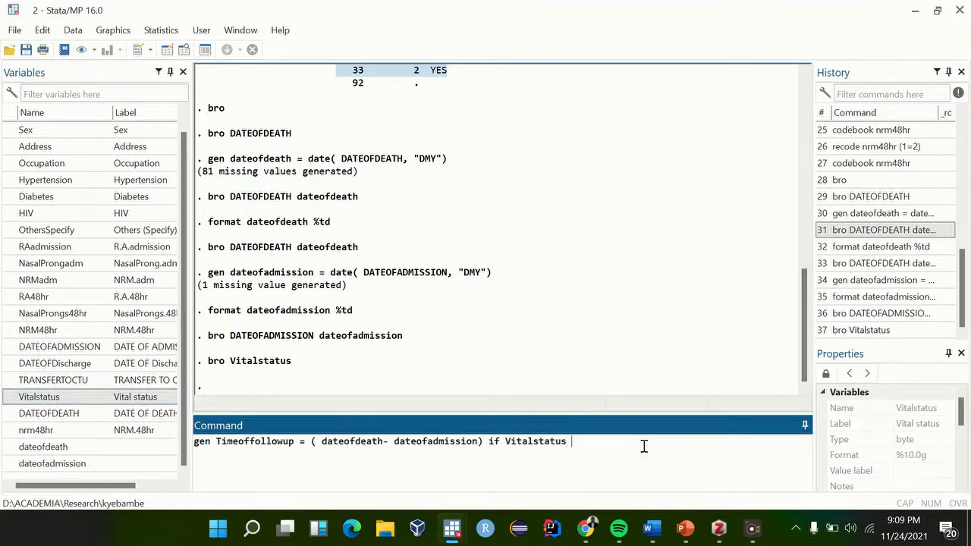
pyautogui.write('==1')
pyautogui.press('Return')
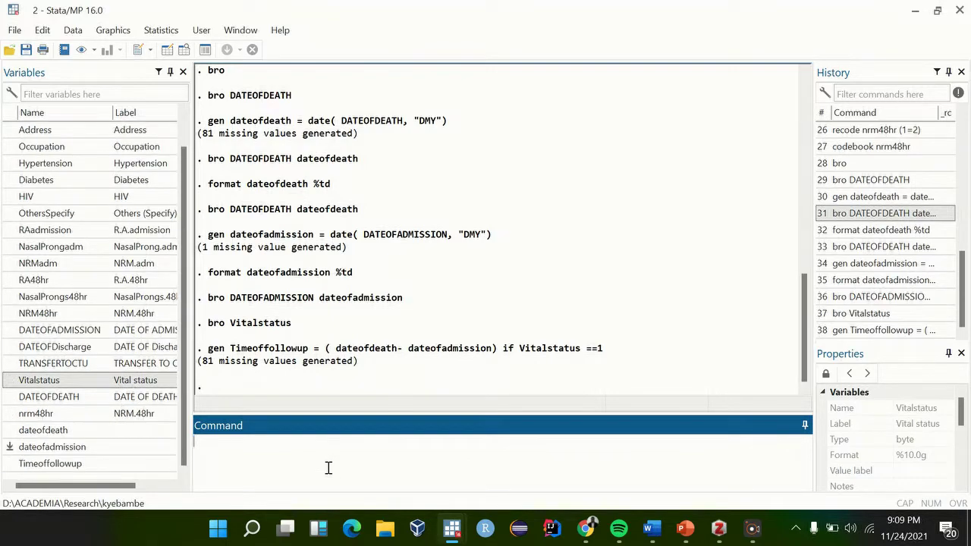
pyautogui.write('bro')
pyautogui.click(9, 464)
pyautogui.press('Return')
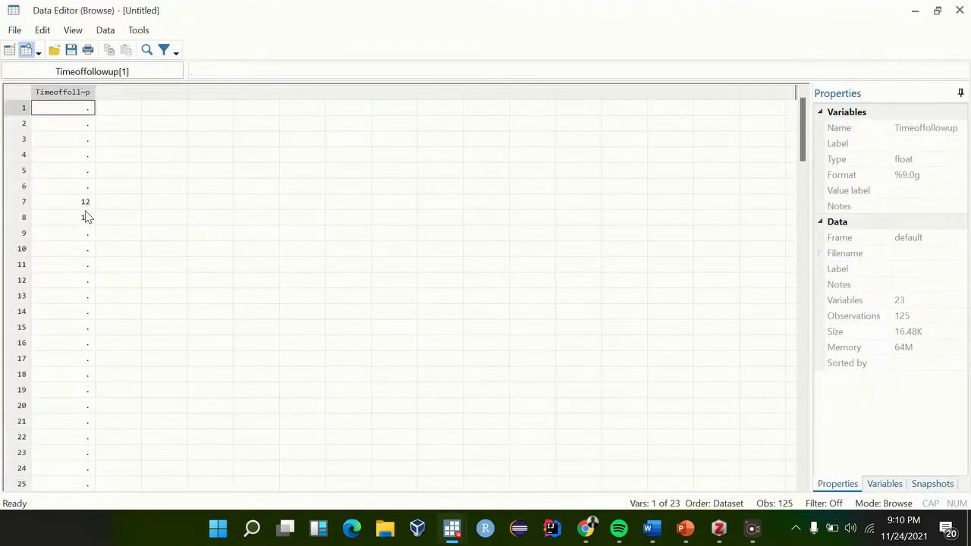
pyautogui.scroll(-2, 86, 329)
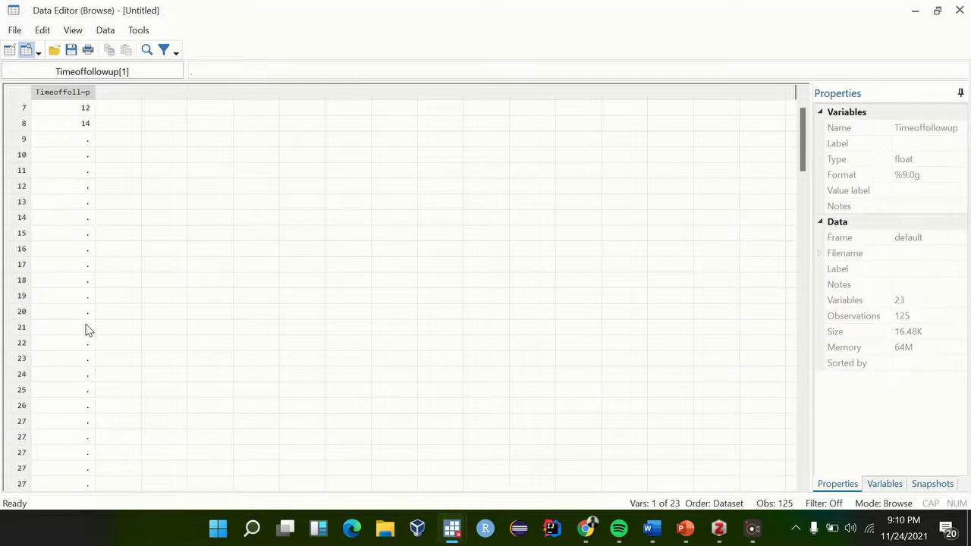
pyautogui.scroll(-8, 86, 329)
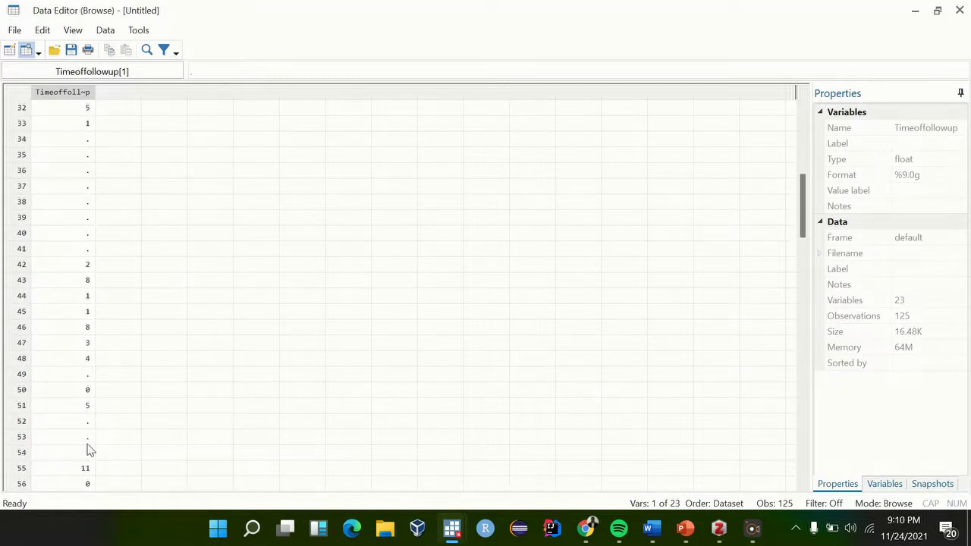
pyautogui.scroll(-12, 88, 451)
pyautogui.scroll(-8, 87, 451)
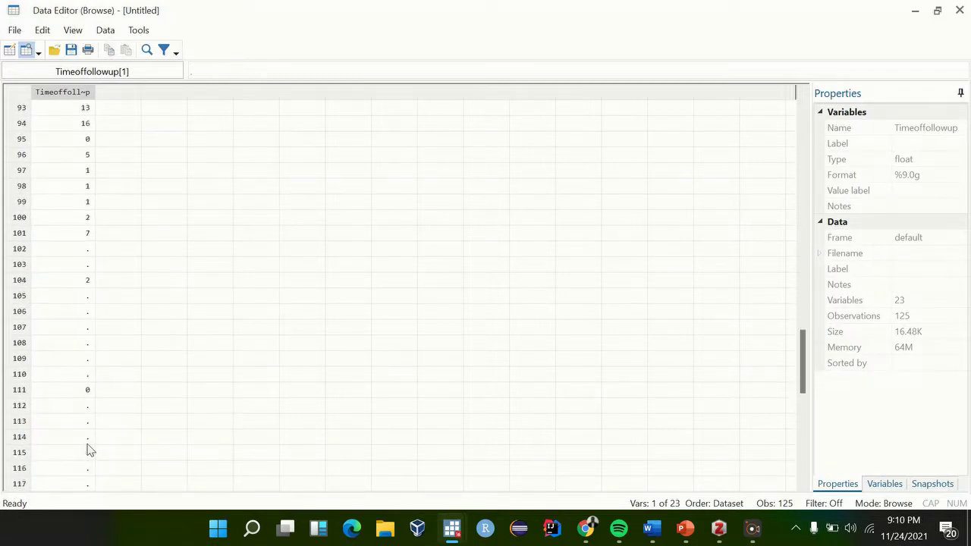
pyautogui.click(92, 238)
pyautogui.press('Delete')
pyautogui.click(88, 225)
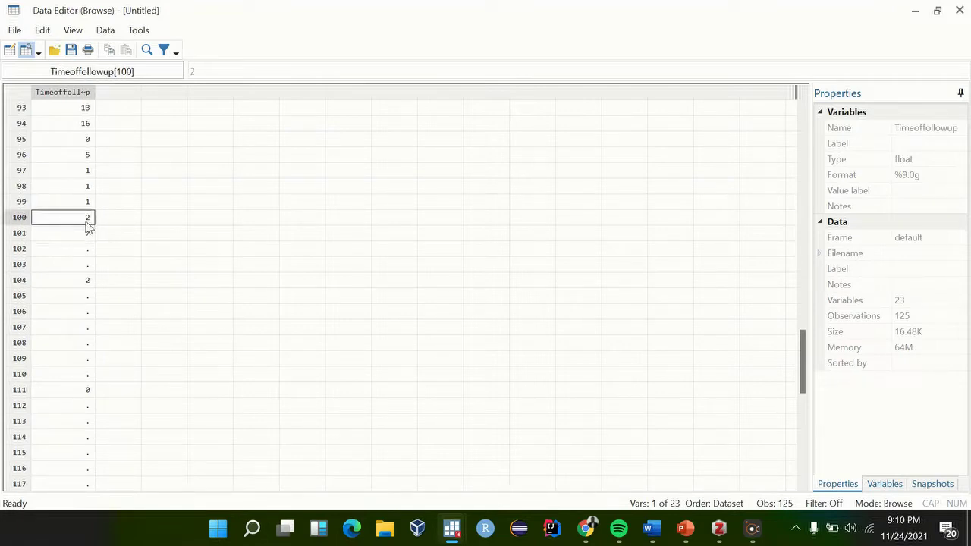
pyautogui.click(87, 280)
pyautogui.scroll(-11, 86, 282)
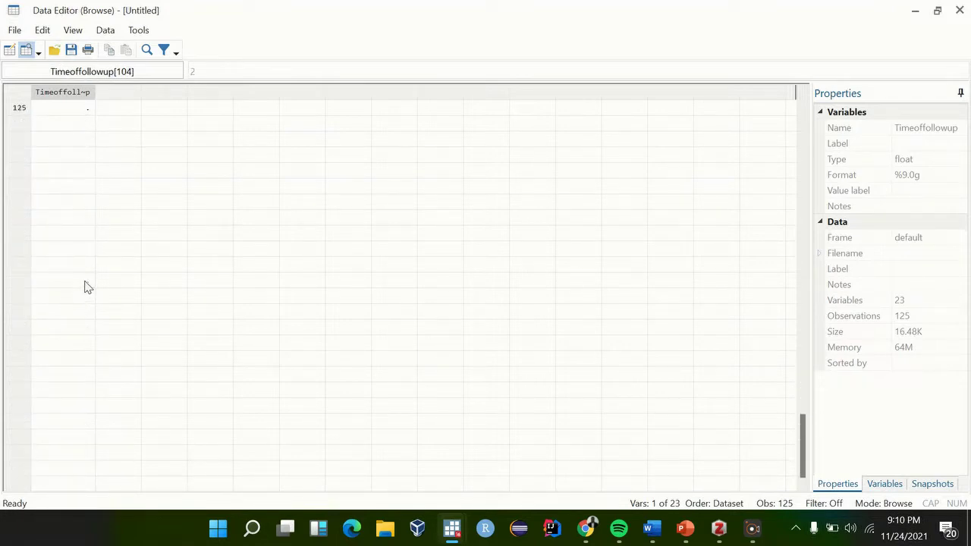
pyautogui.scroll(20, 86, 286)
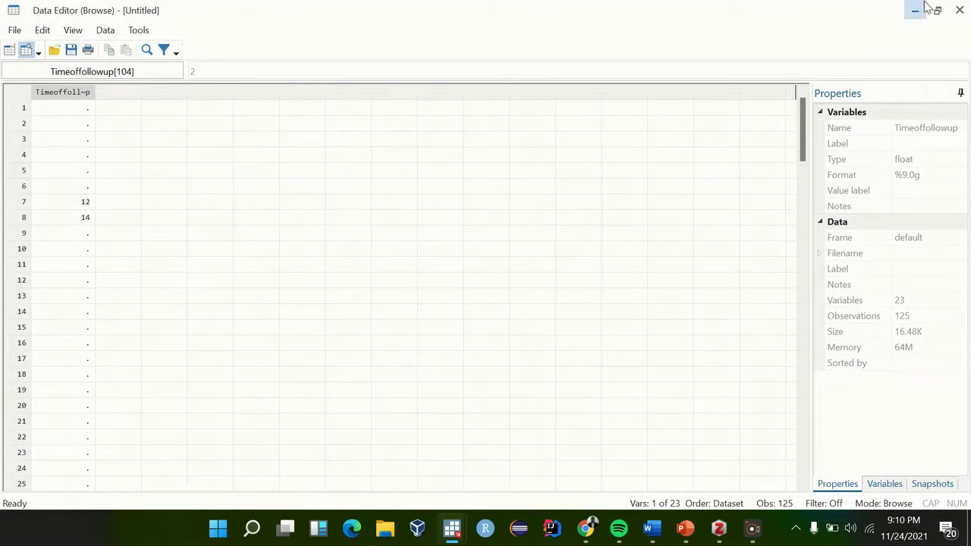
# Close the data browser and begin the command gen dateofdischarge = date(.
pyautogui.click(958, 10)
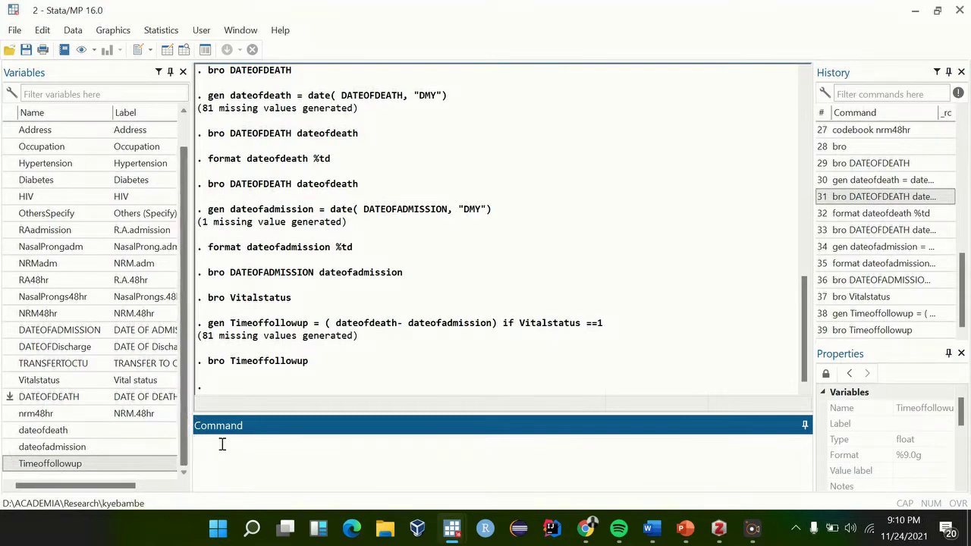
pyautogui.scroll(1, 76, 228)
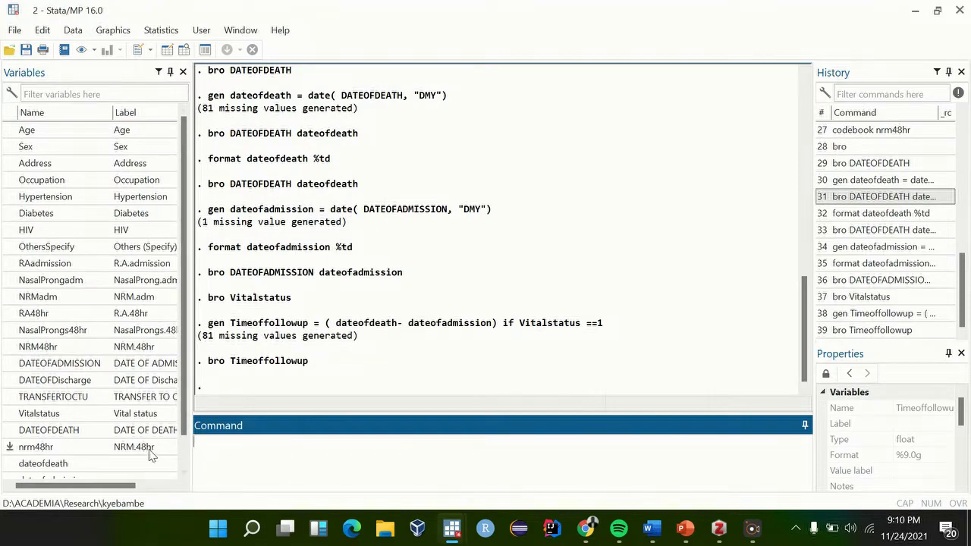
pyautogui.scroll(-2, 148, 449)
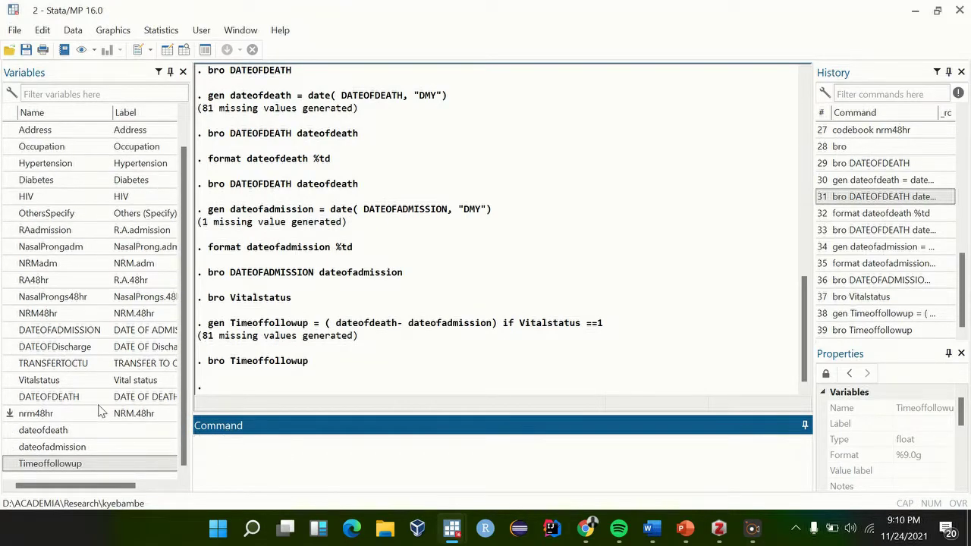
pyautogui.write('gen')
pyautogui.click(9, 347)
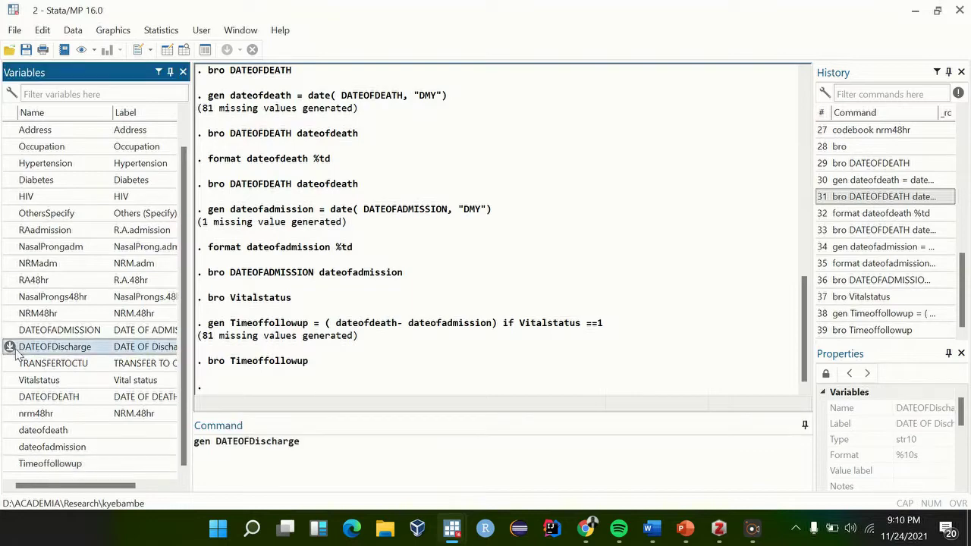
pyautogui.click(384, 450)
pyautogui.write('= ')
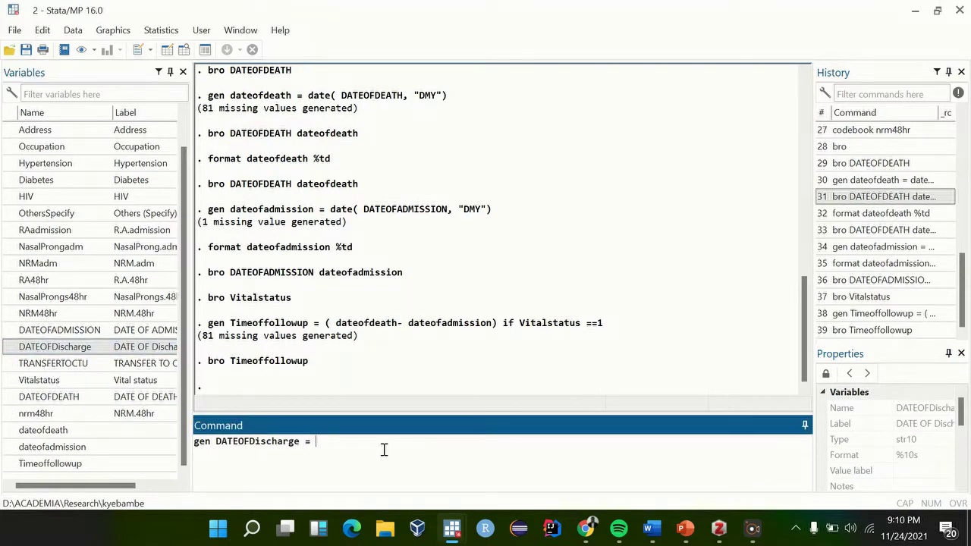
pyautogui.write('date(')
pyautogui.doubleClick(255, 447)
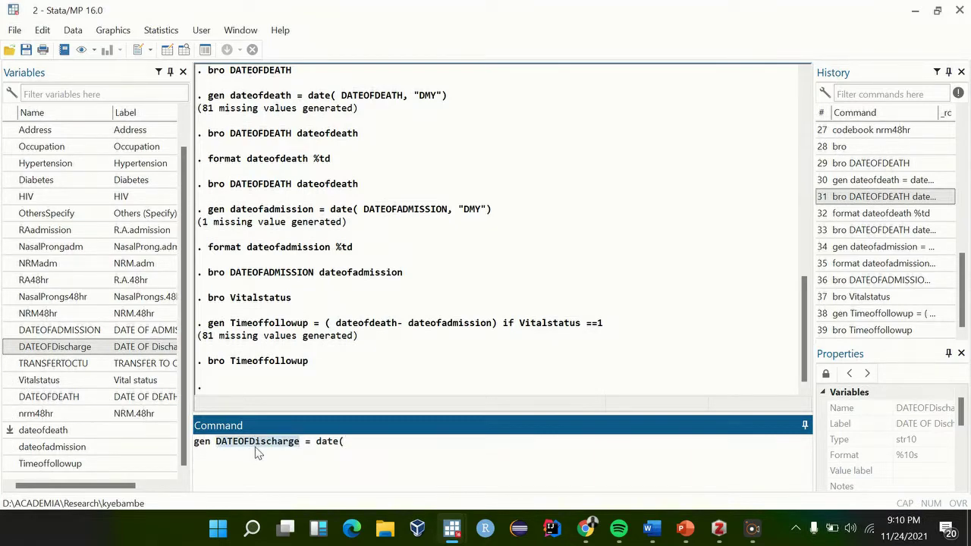
pyautogui.write('dateofdisch')
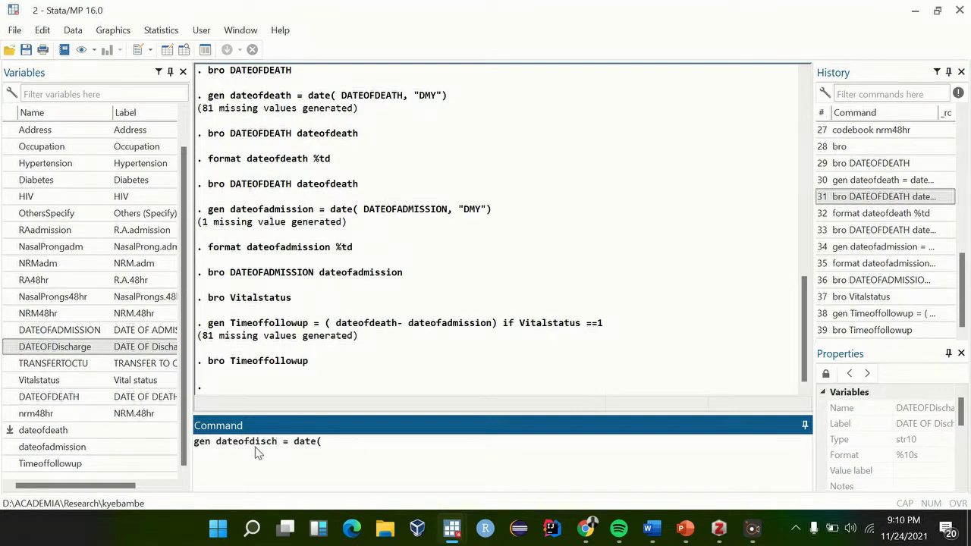
pyautogui.write('arge')
pyautogui.press('End')
# Finish the conversion with DATEOFDischarge and "DMY" and run it, yielding 55 missing values.
pyautogui.click(8, 348)
pyautogui.click(476, 444)
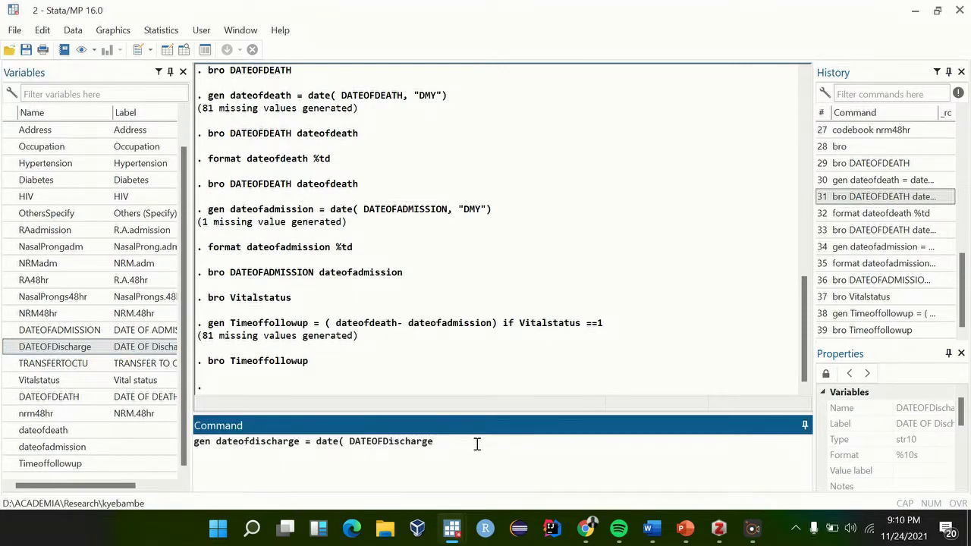
pyautogui.write(', ""')
pyautogui.press('capslock')
pyautogui.write('DMY")')
pyautogui.press('Return')
pyautogui.scroll(-1, 97, 349)
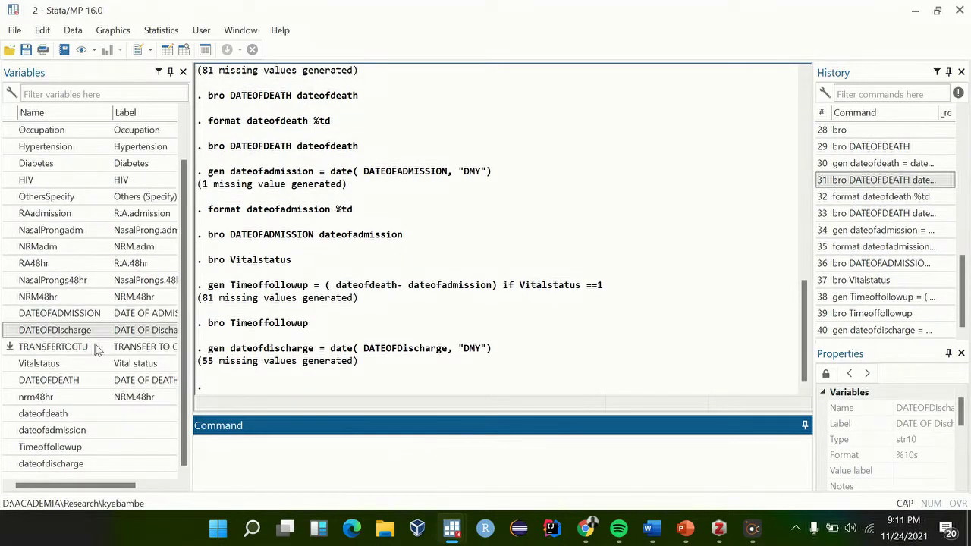
# Browse the new dateofdischarge column, showing raw day numbers like 22462.
pyautogui.write('bro')
pyautogui.click(10, 465)
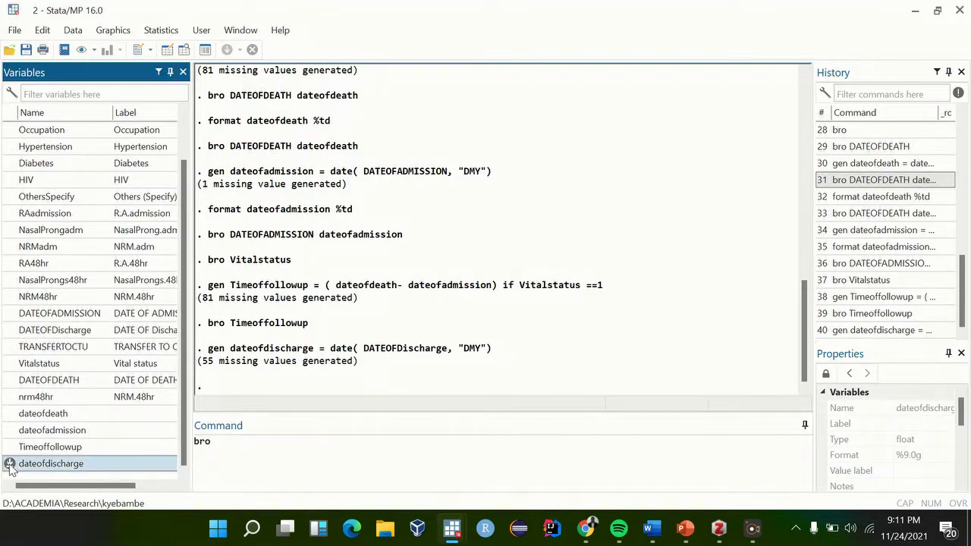
pyautogui.press('Return')
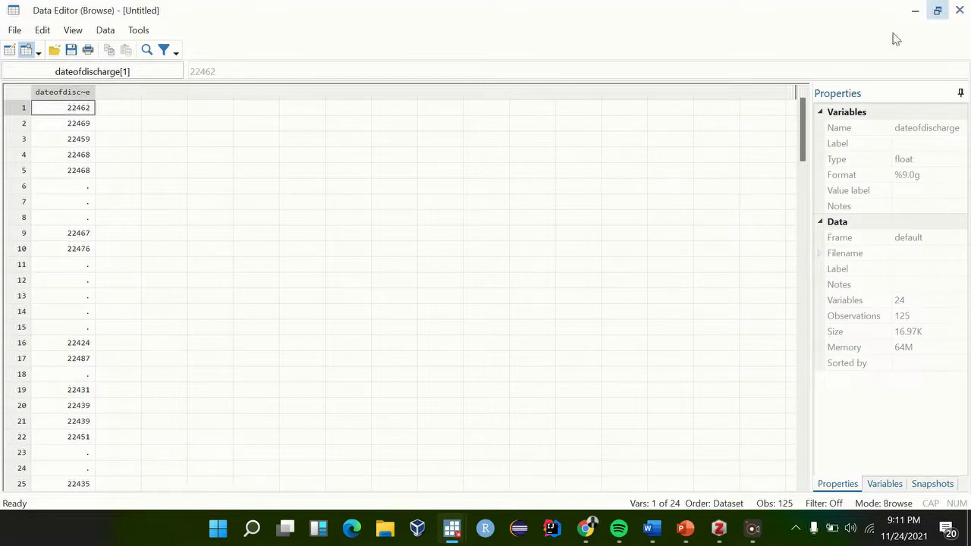
# Close the Data Editor and apply the %td format to dateofdischarge.
pyautogui.click(959, 10)
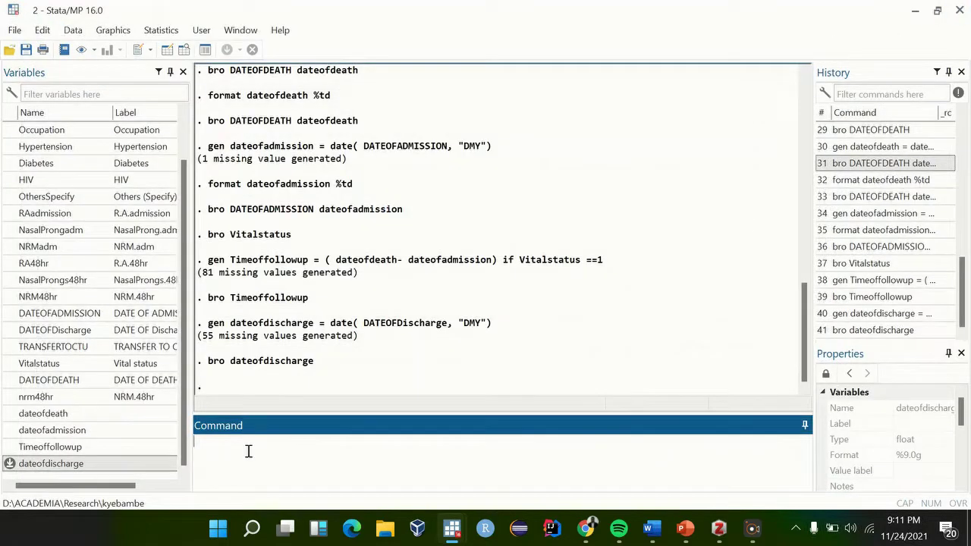
pyautogui.write('format')
pyautogui.click(10, 464)
pyautogui.click(393, 465)
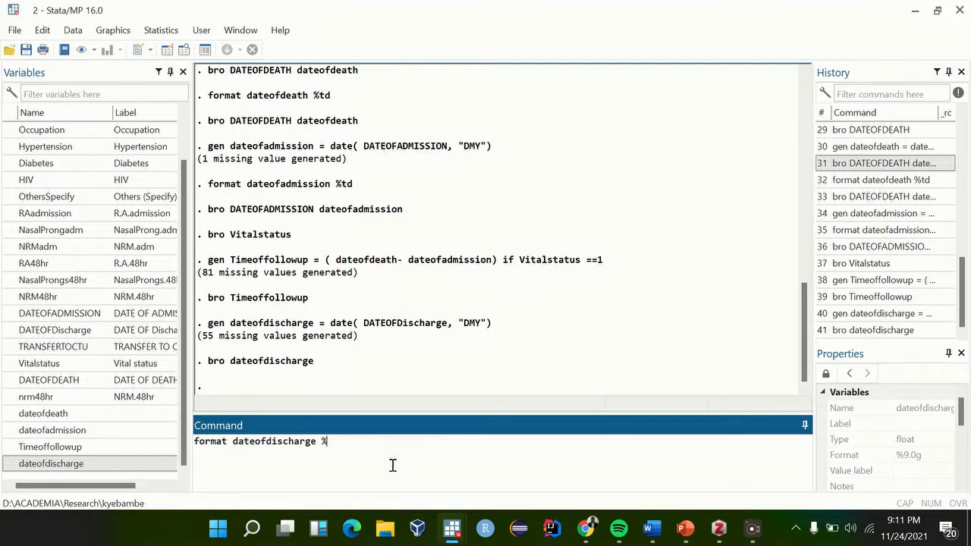
pyautogui.press('Return')
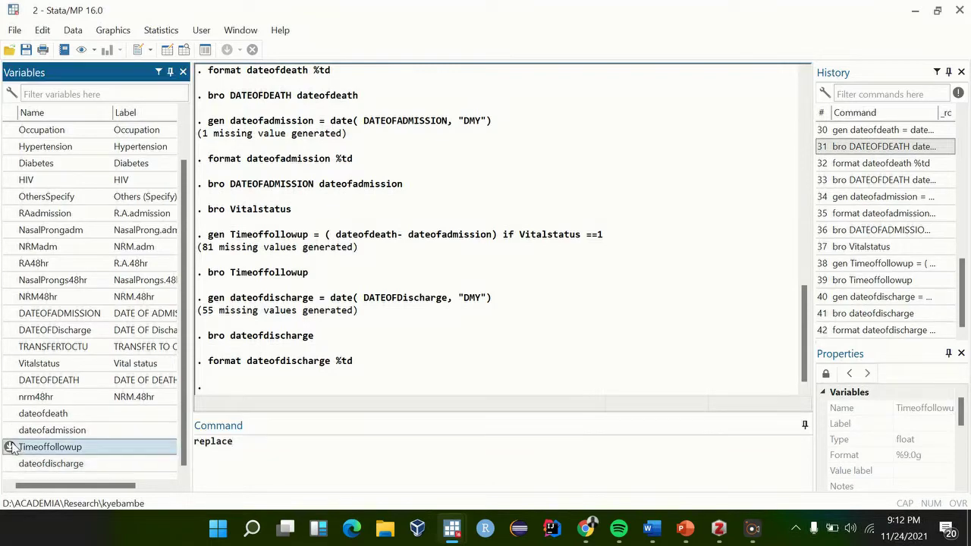
# Replace Timeoffollowup with dateofdischarge - dateofadmission where Vitalstatus==0, making 70 changes.
pyautogui.doubleClick(46, 447)
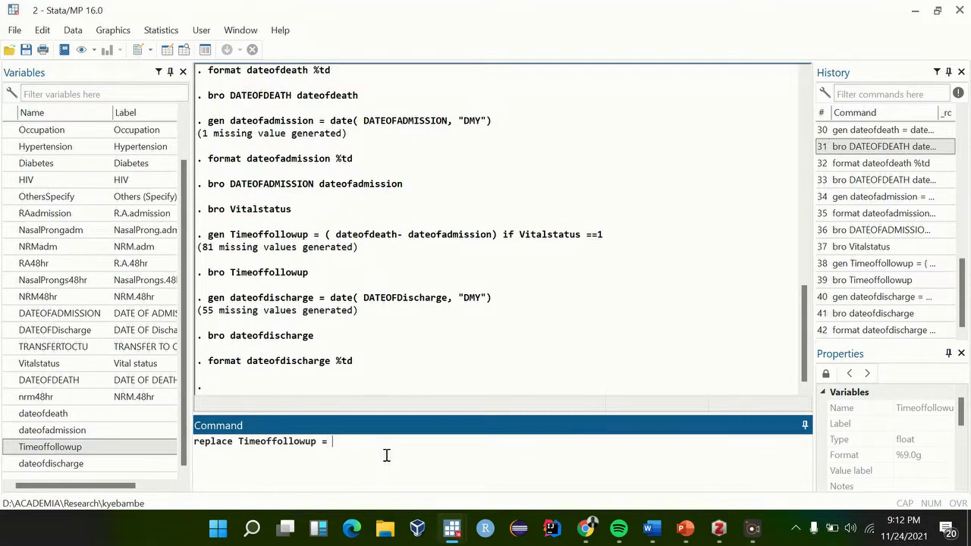
pyautogui.click(10, 465)
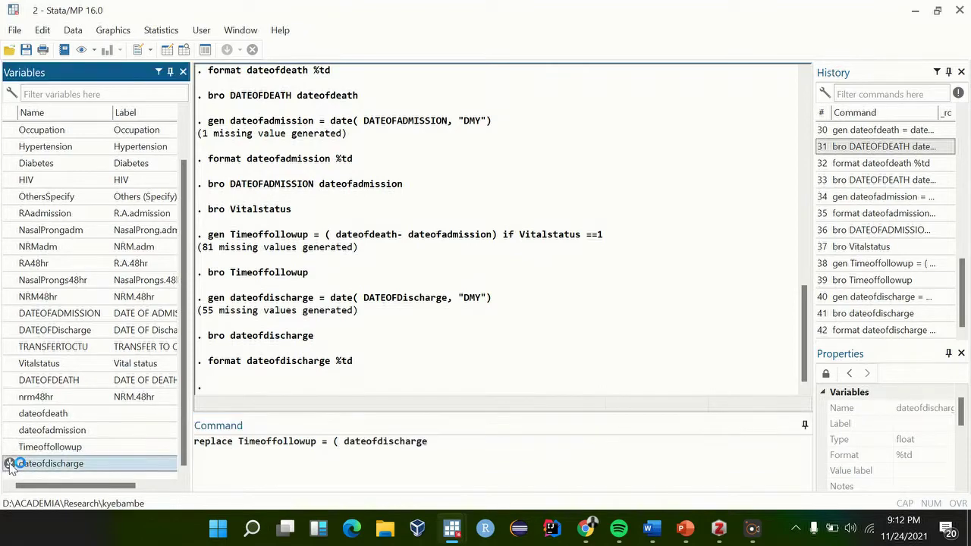
pyautogui.click(554, 440)
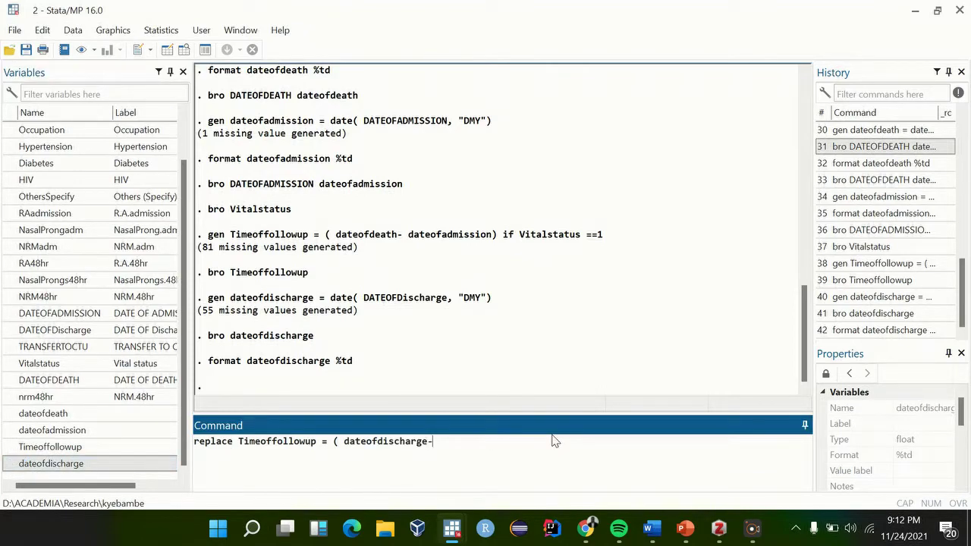
pyautogui.click(10, 431)
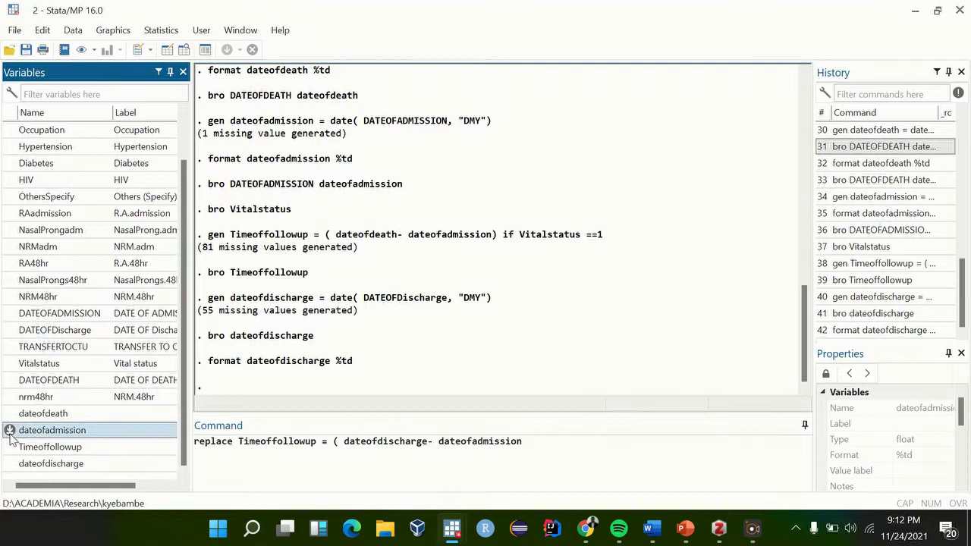
pyautogui.click(689, 459)
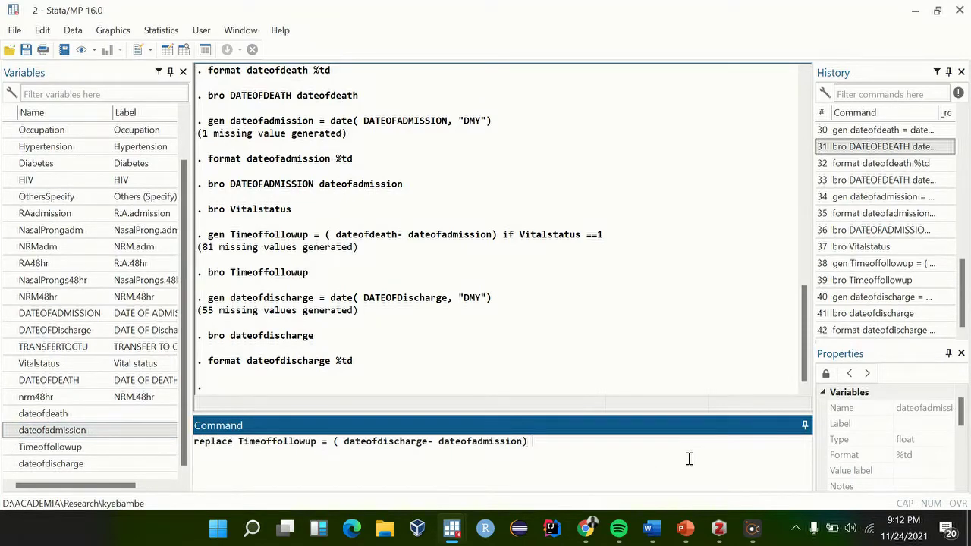
pyautogui.write(') if')
pyautogui.click(10, 365)
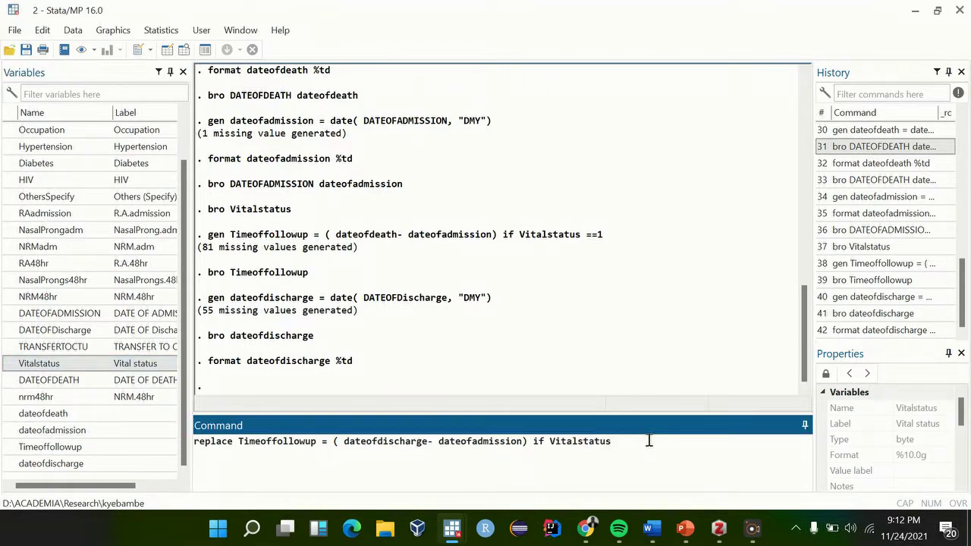
pyautogui.press('Return')
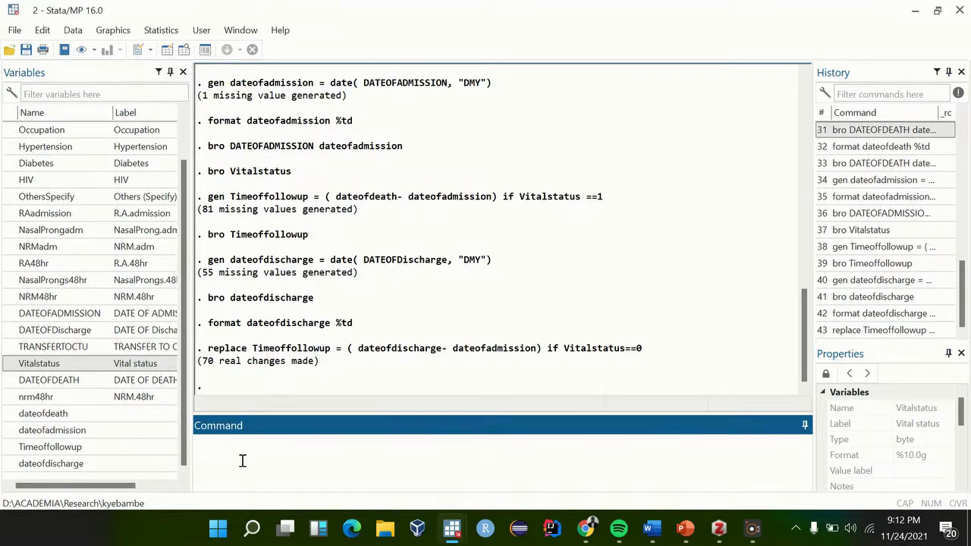
pyautogui.write('bro')
pyautogui.click(10, 447)
# Browse Timeoffollowup and select the negative value -116 in row 72.
pyautogui.click(375, 442)
pyautogui.press('Return')
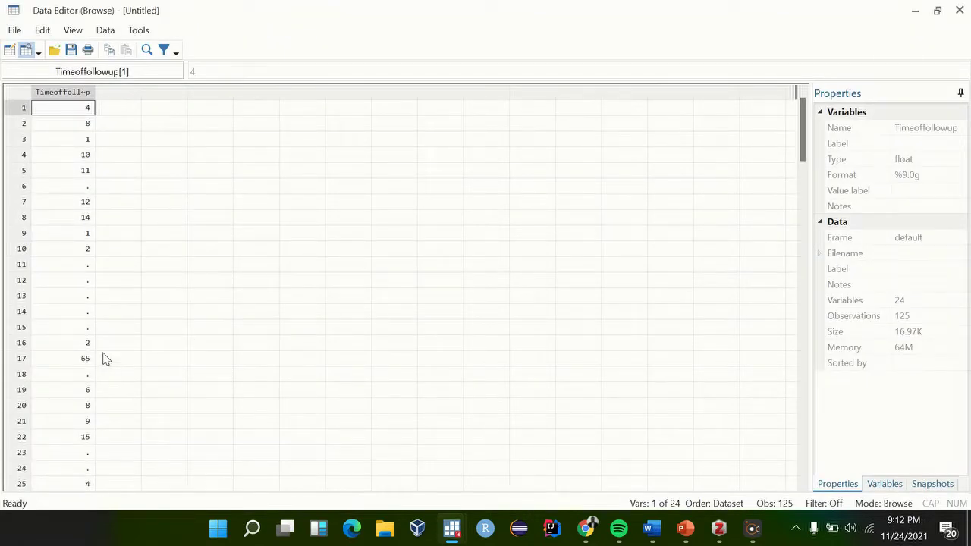
pyautogui.scroll(-20, 107, 360)
pyautogui.scroll(-2, 105, 360)
pyautogui.scroll(3, 102, 360)
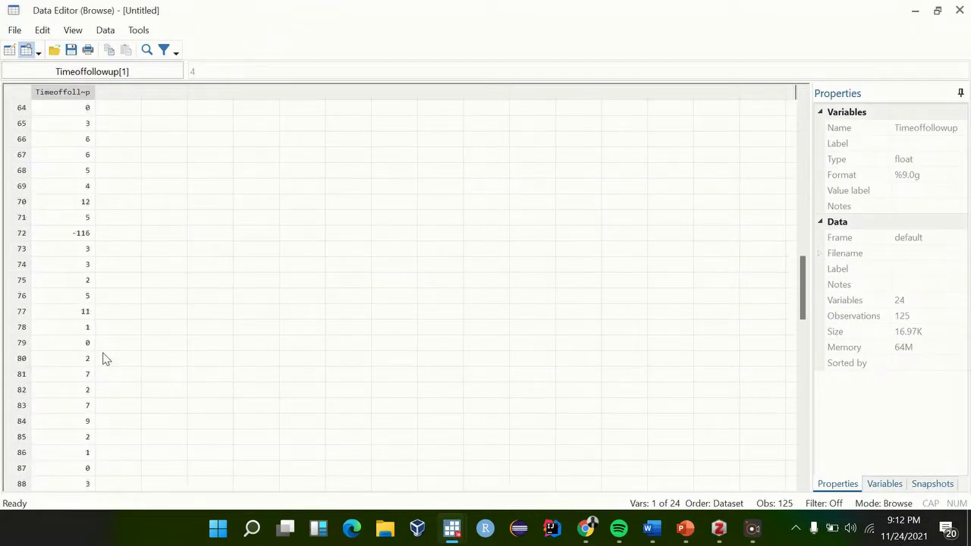
pyautogui.click(81, 235)
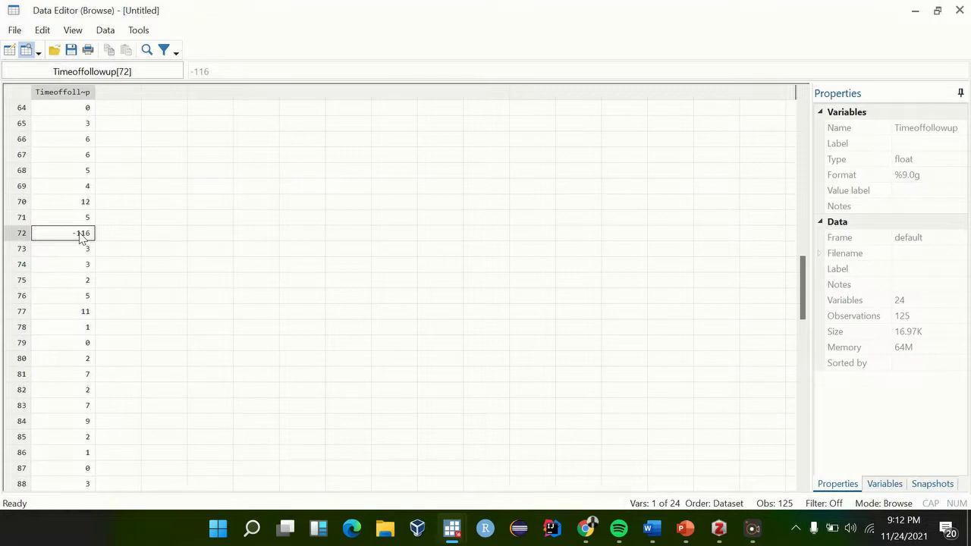
# Scroll through the remaining Timeoffollowup values, then close the Data Editor.
pyautogui.scroll(-20, 82, 237)
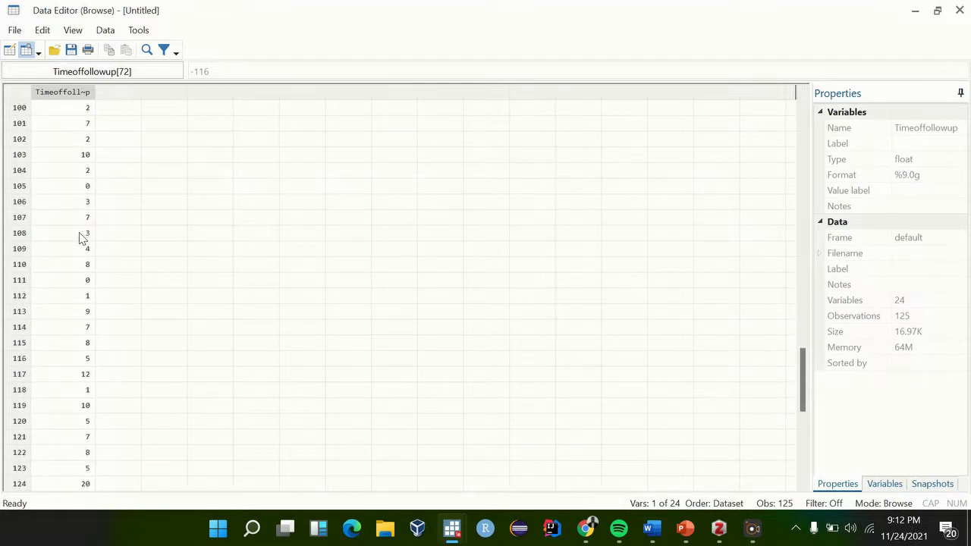
pyautogui.scroll(20, 82, 238)
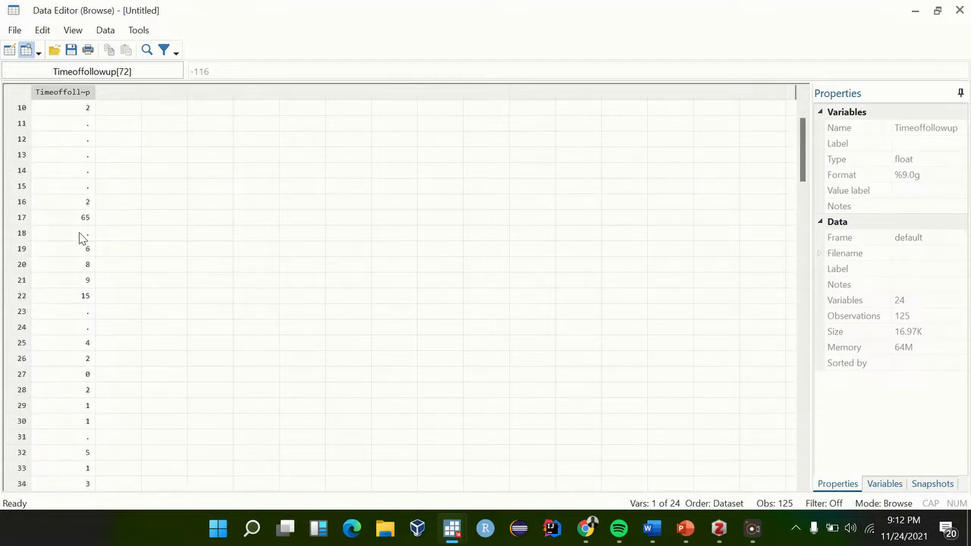
pyautogui.scroll(-6, 81, 238)
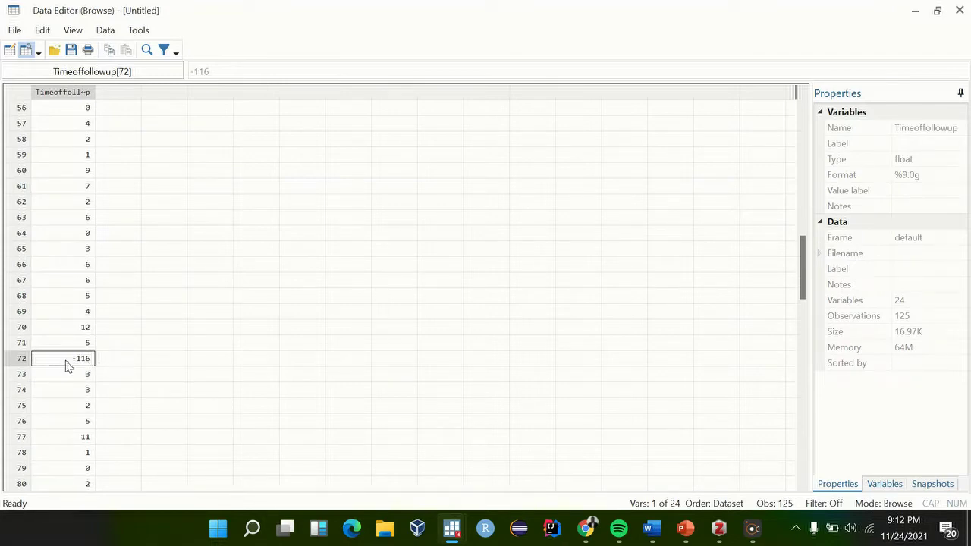
pyautogui.scroll(15, 67, 221)
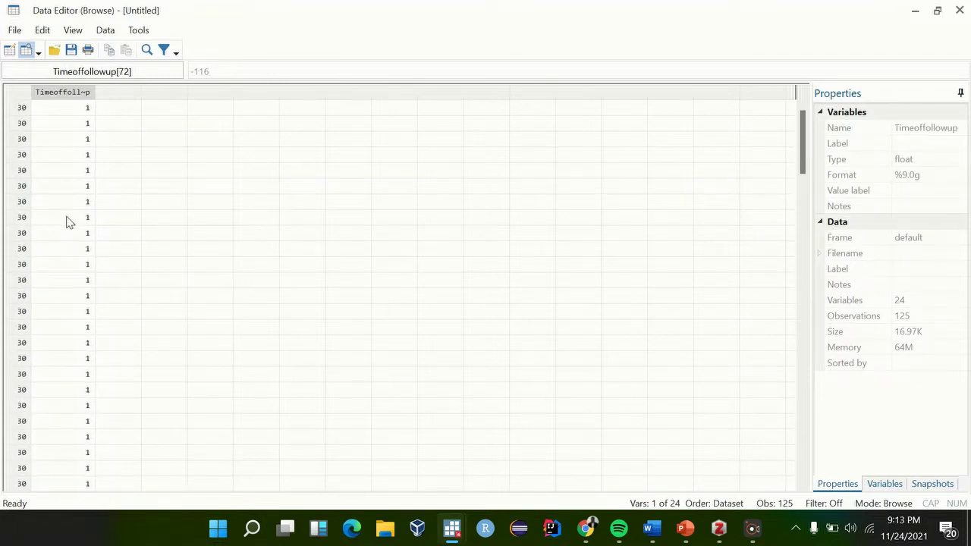
pyautogui.scroll(-8, 67, 221)
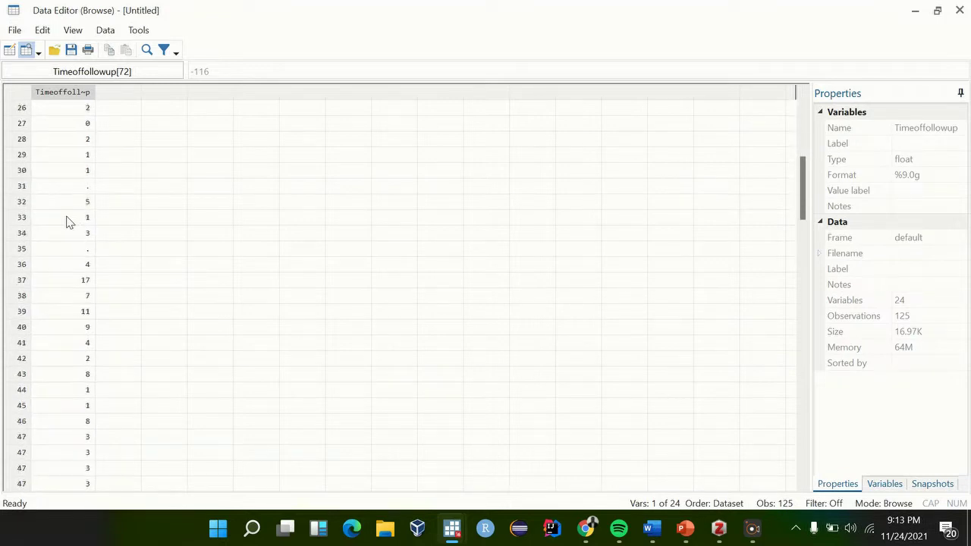
pyautogui.scroll(-7, 66, 222)
pyautogui.scroll(15, 67, 222)
pyautogui.scroll(-20, 67, 222)
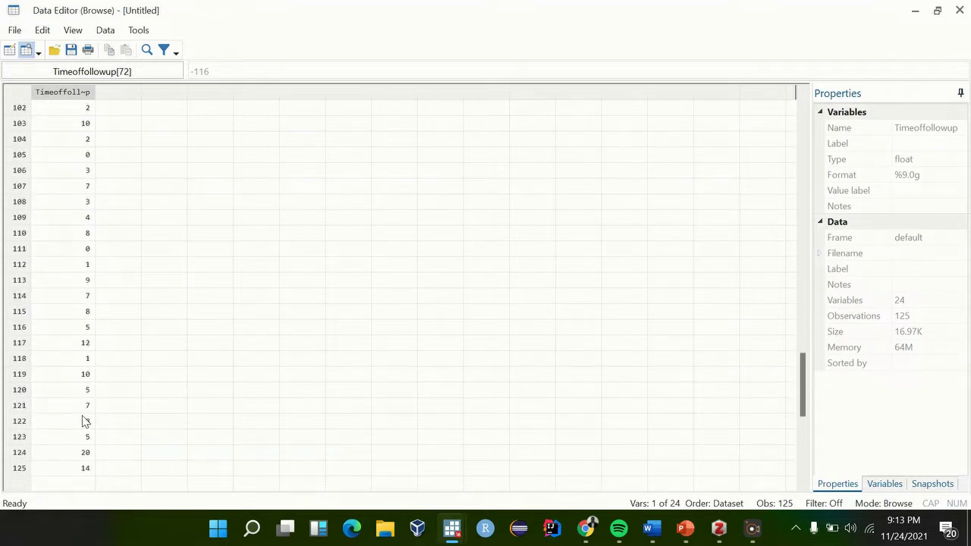
pyautogui.scroll(10, 104, 192)
pyautogui.scroll(1, 104, 191)
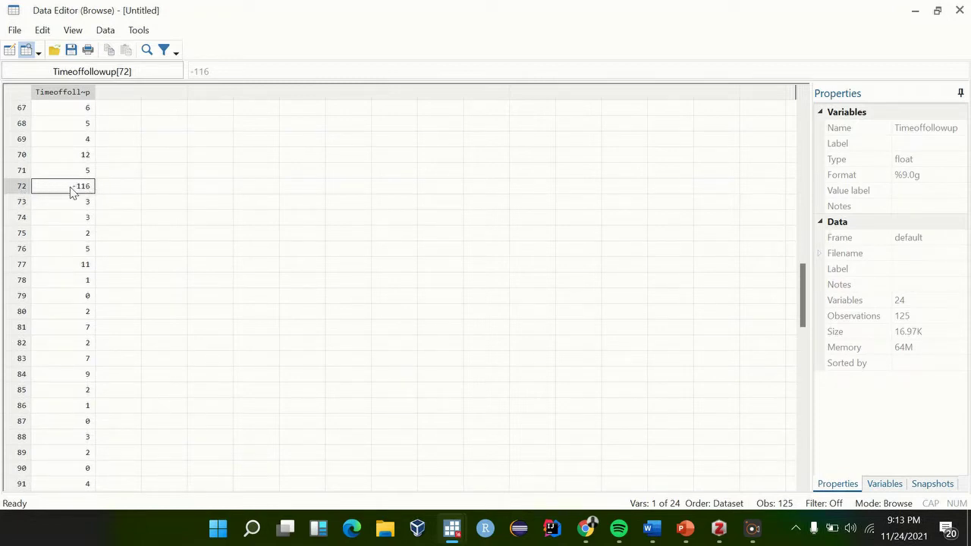
pyautogui.click(959, 11)
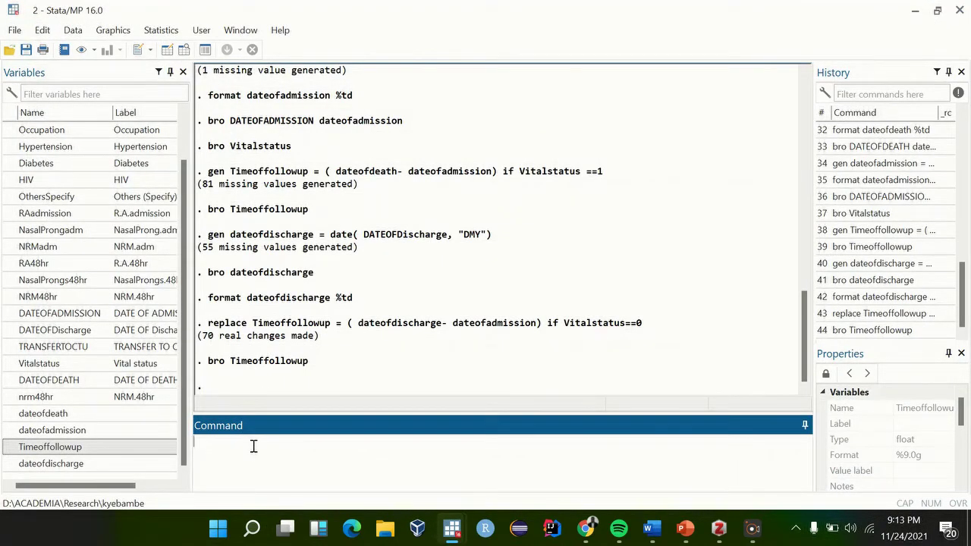
pyautogui.scroll(1, 101, 263)
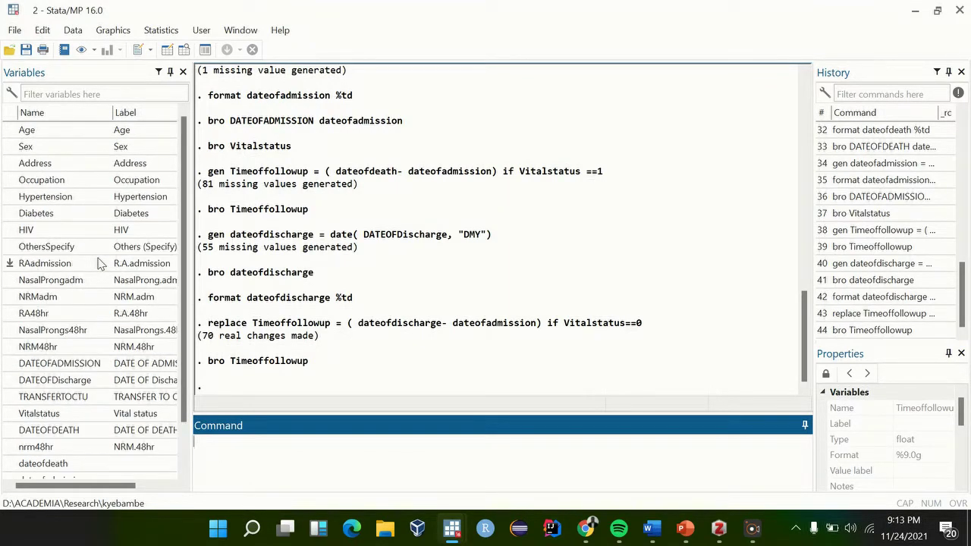
pyautogui.scroll(-1, 101, 264)
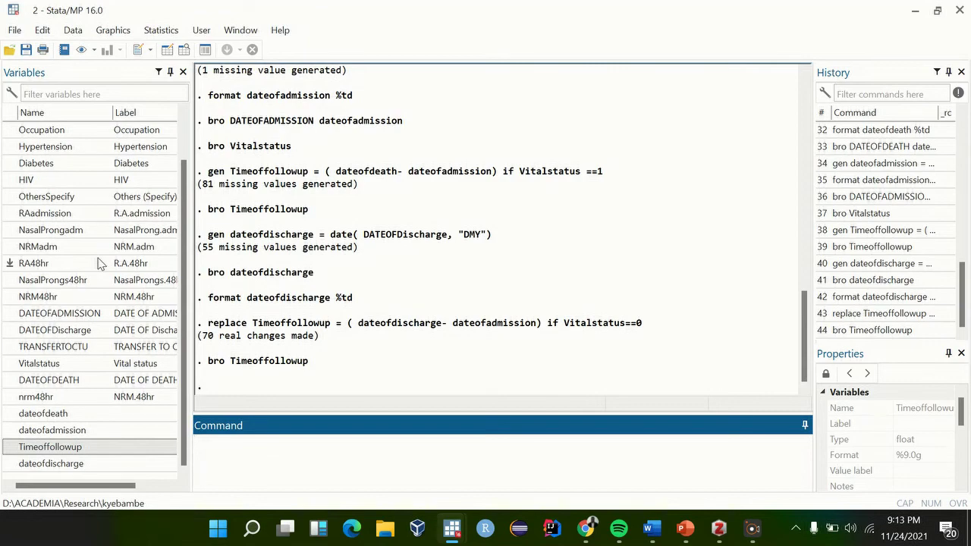